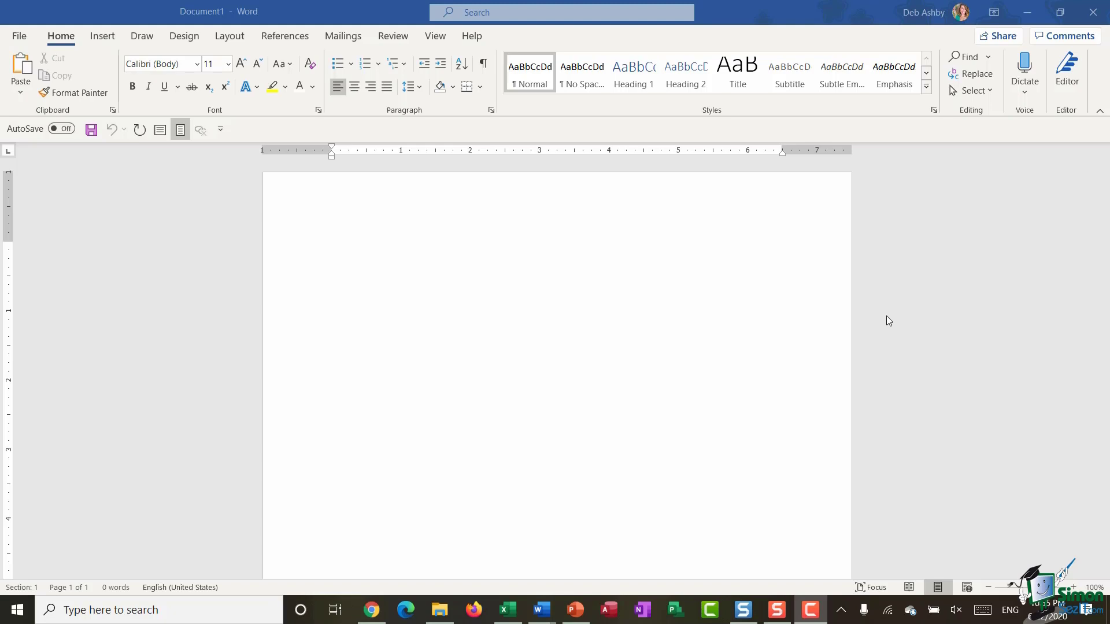
Step: Insert a 3-column, 4-row table from the grid, then delete it again
left_click(103, 36)
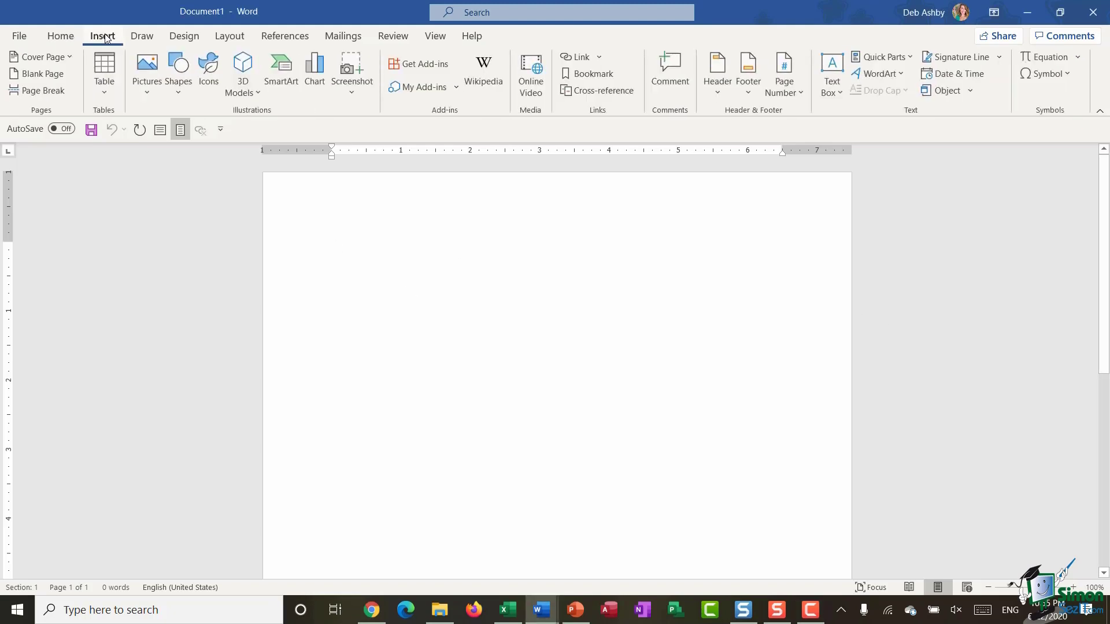
left_click(105, 91)
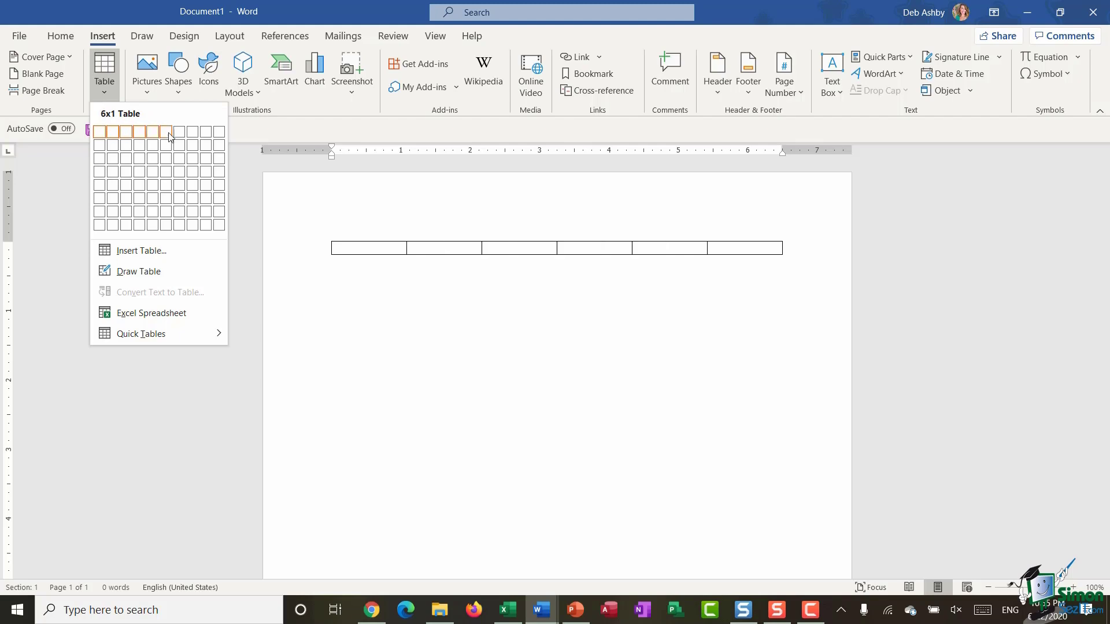
left_click(126, 173)
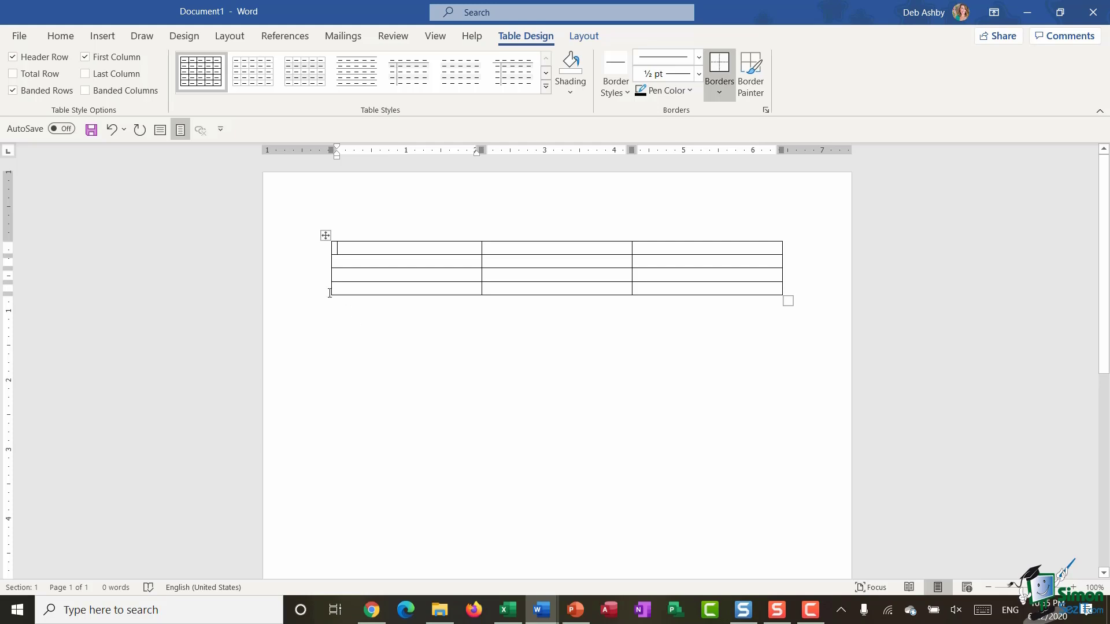
left_click(325, 235)
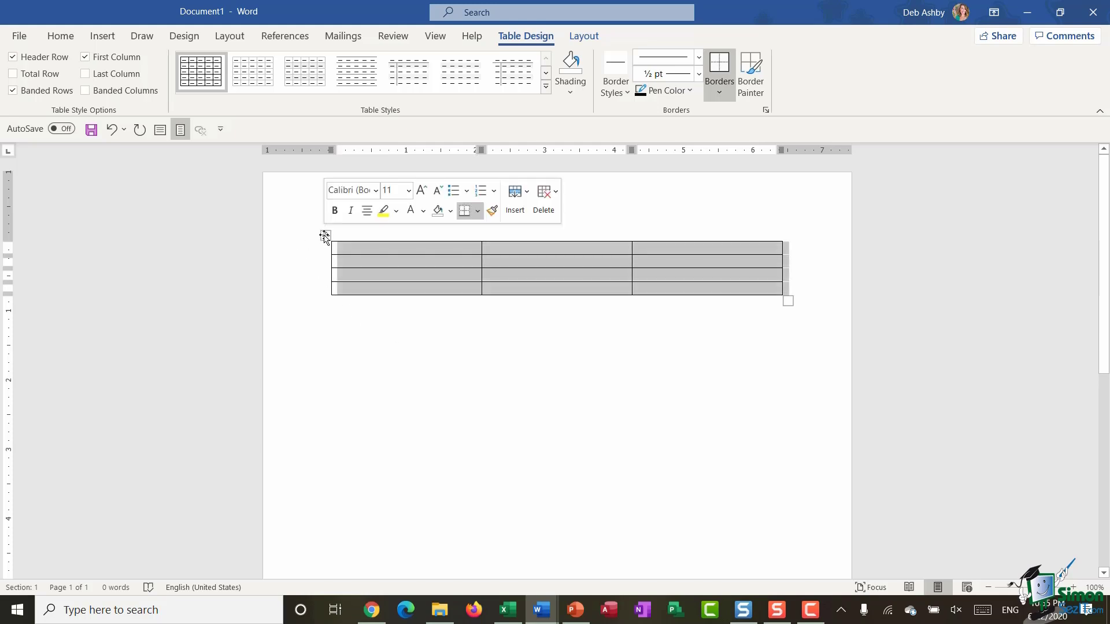
right_click(376, 256)
left_click(401, 374)
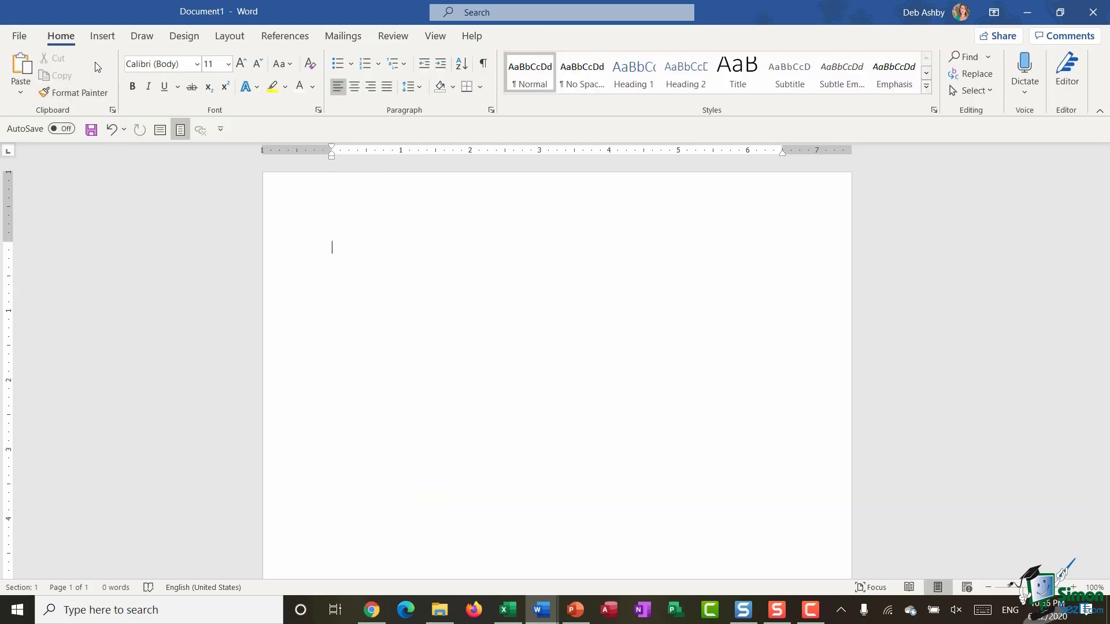
Step: Insert a 4-column, 10-row table via the Insert Table dialog and click below it
left_click(101, 41)
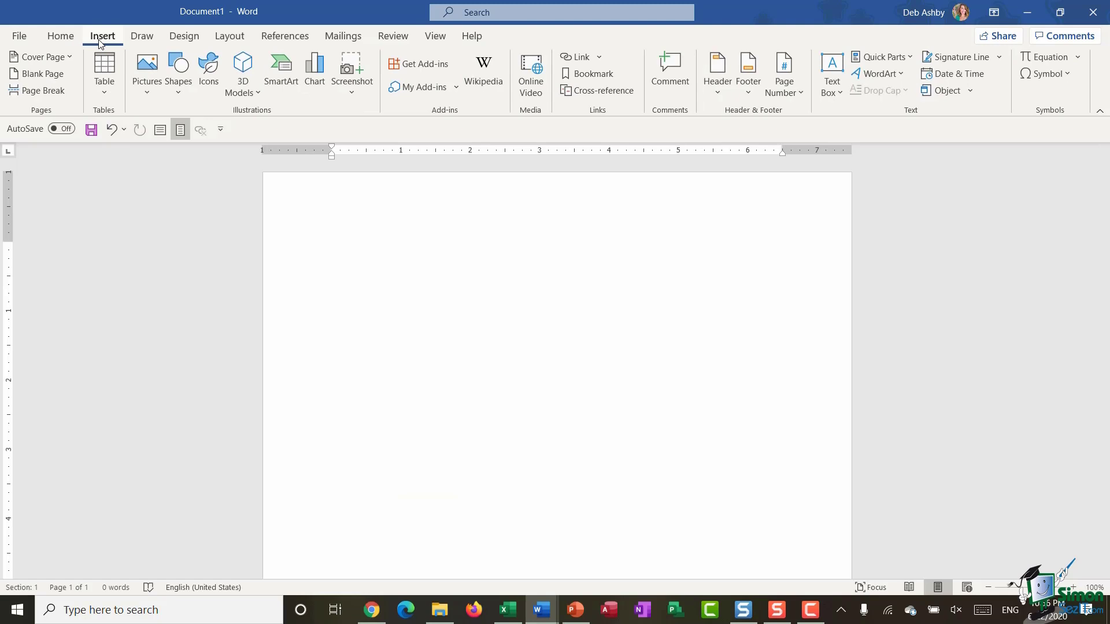
left_click(105, 98)
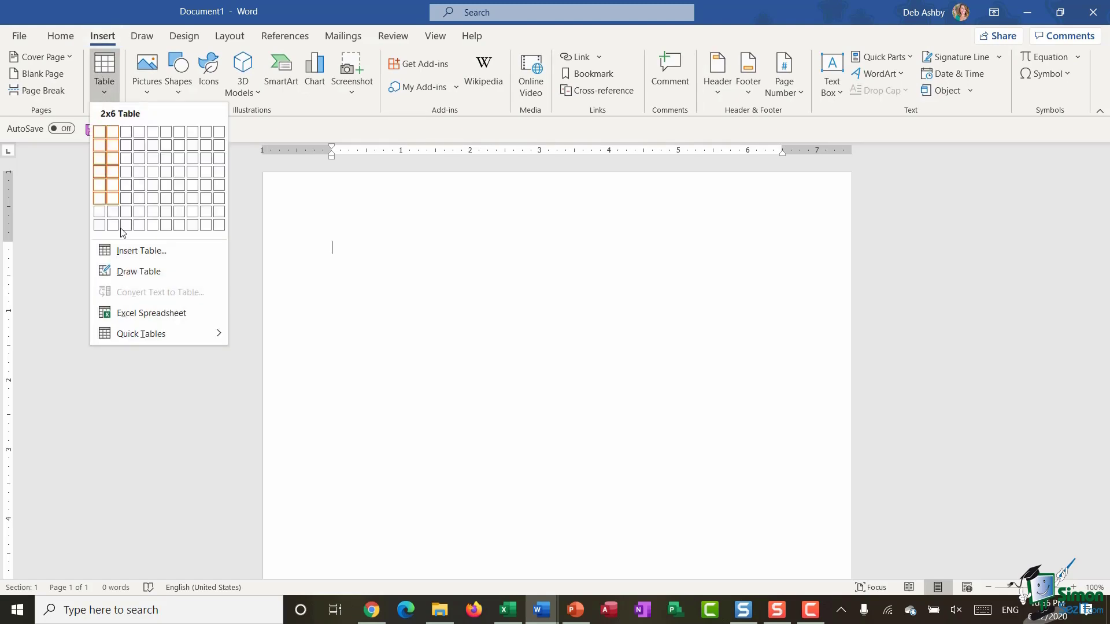
left_click(128, 249)
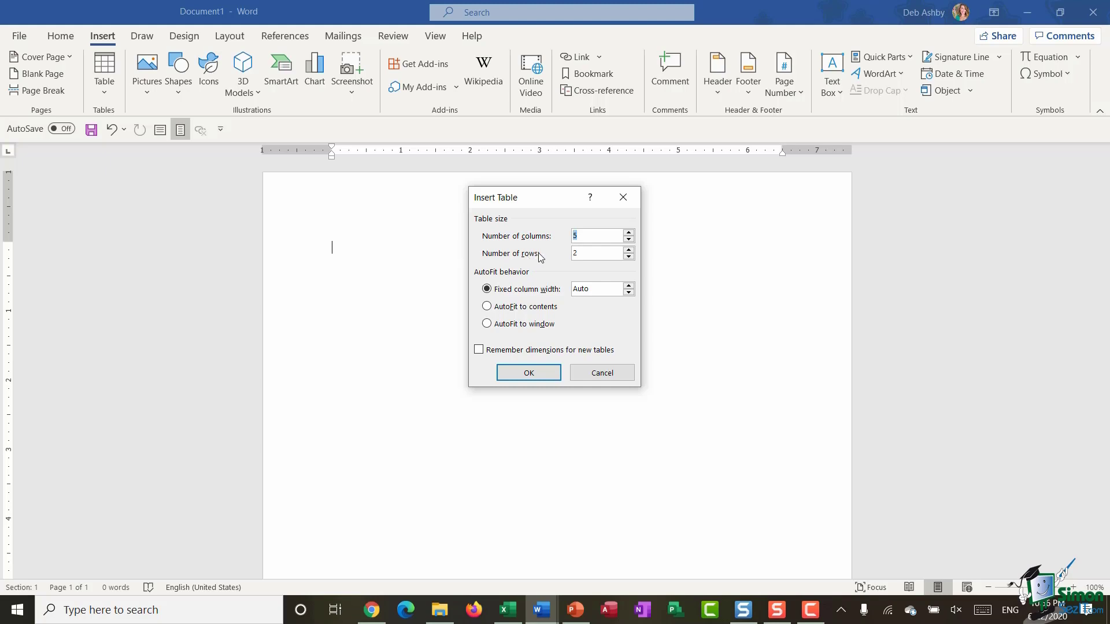
left_click(628, 240)
left_click(629, 250)
left_click(629, 249)
left_click(629, 249)
left_click(528, 372)
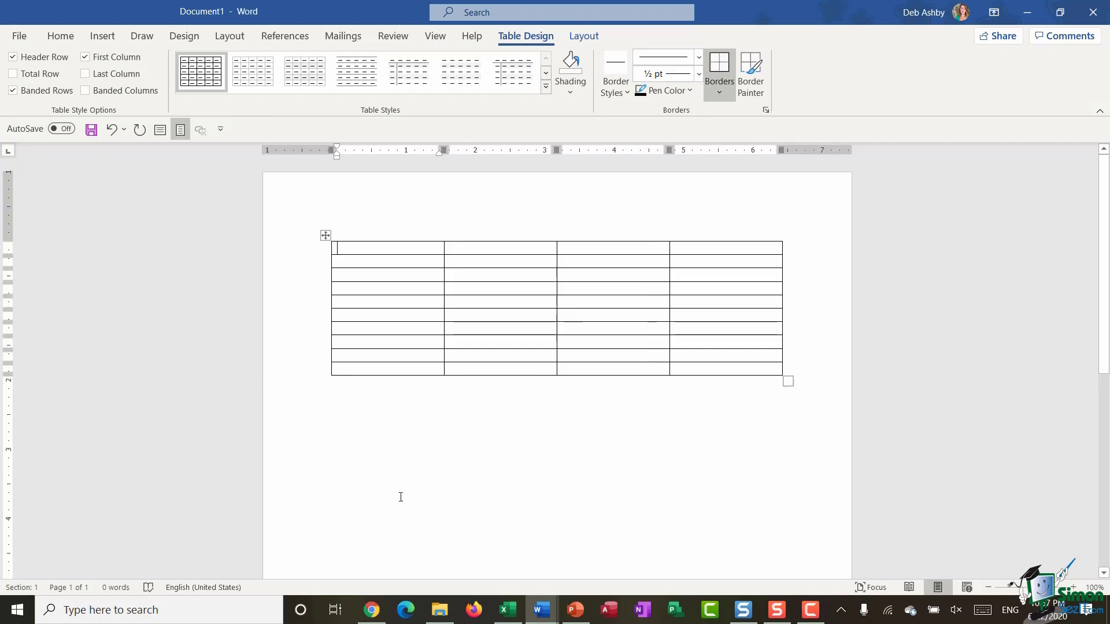
left_click(376, 419)
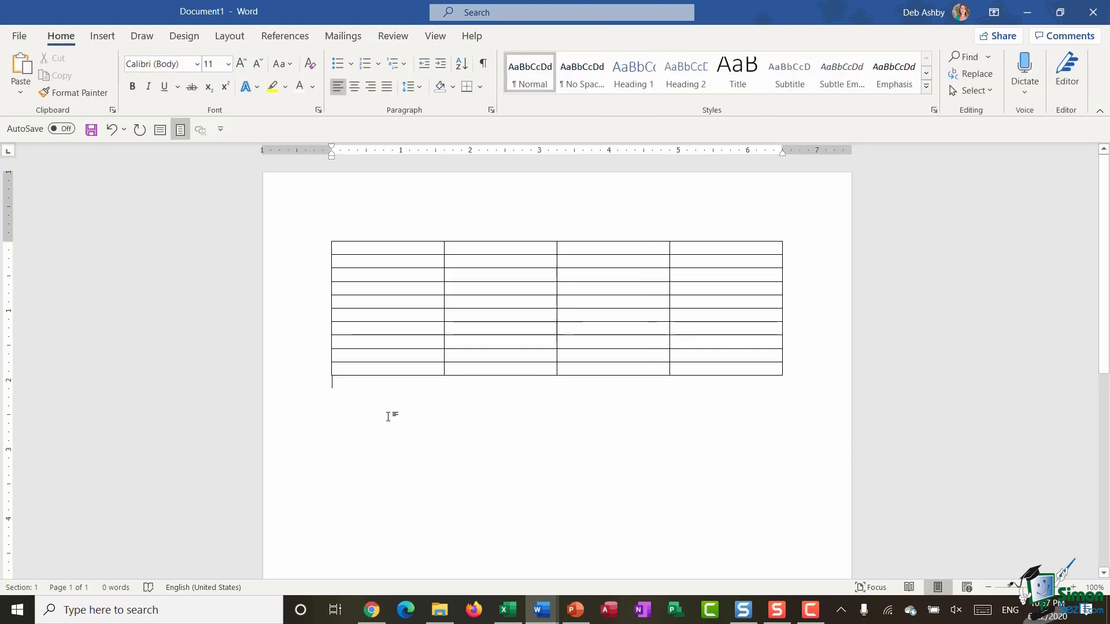
Step: Scroll below the 4x10 table and open the Insert tab's Table dropdown
scroll(457, 344, "down", 1)
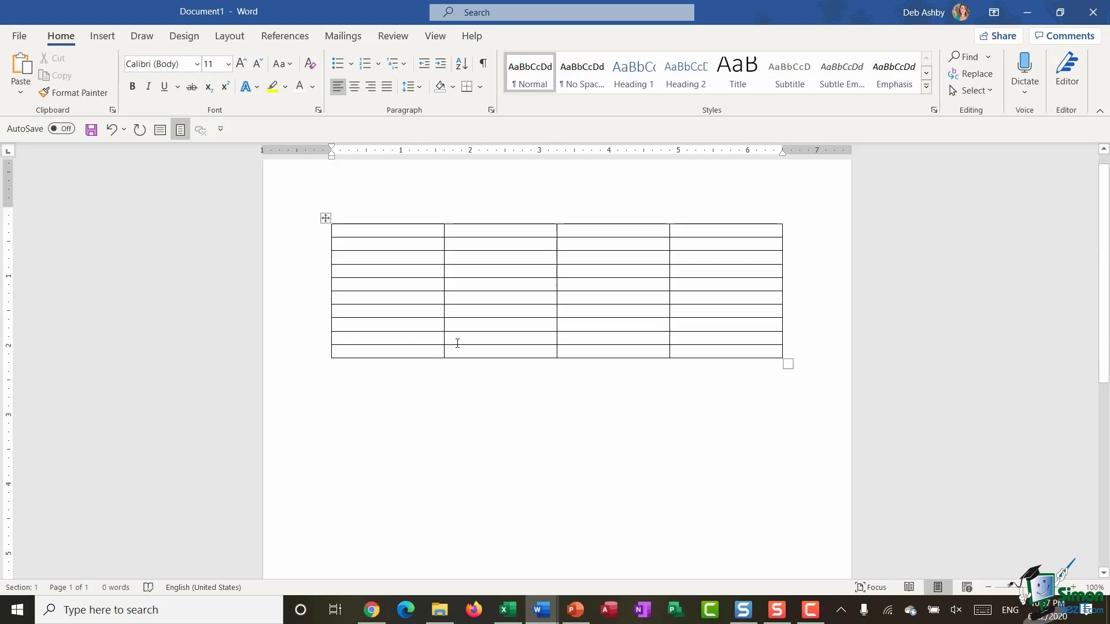
scroll(457, 343, "down", 2)
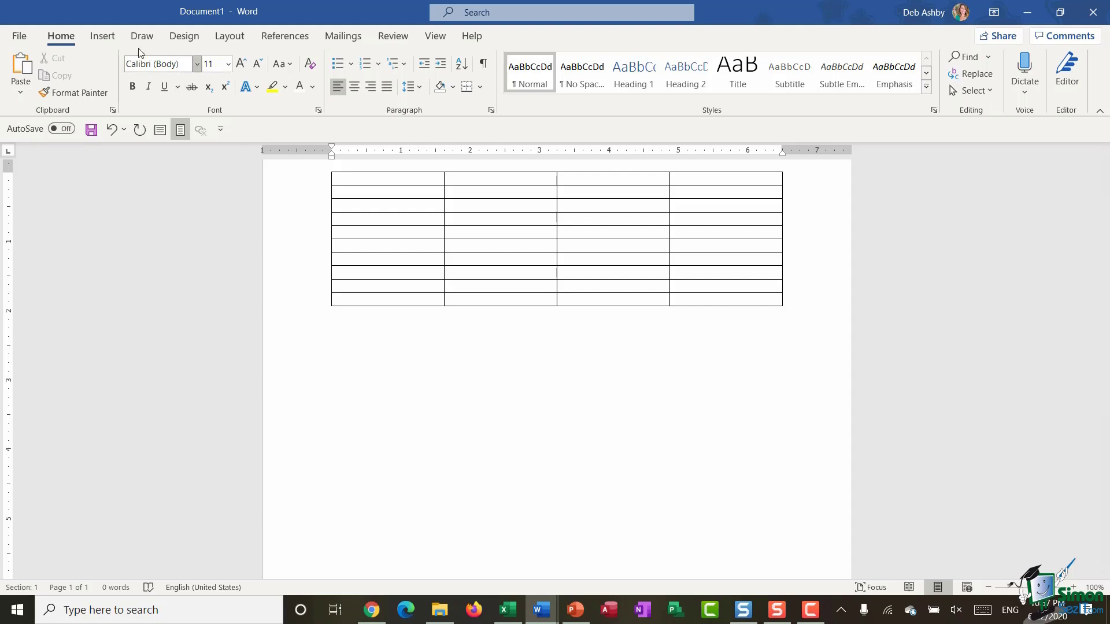
left_click(103, 37)
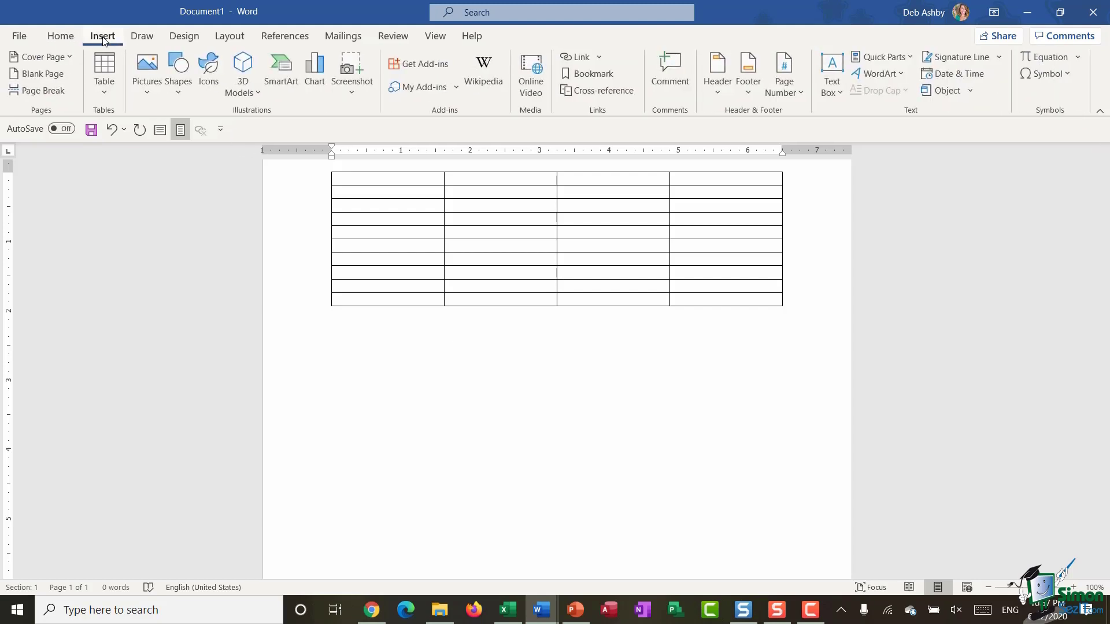
left_click(108, 95)
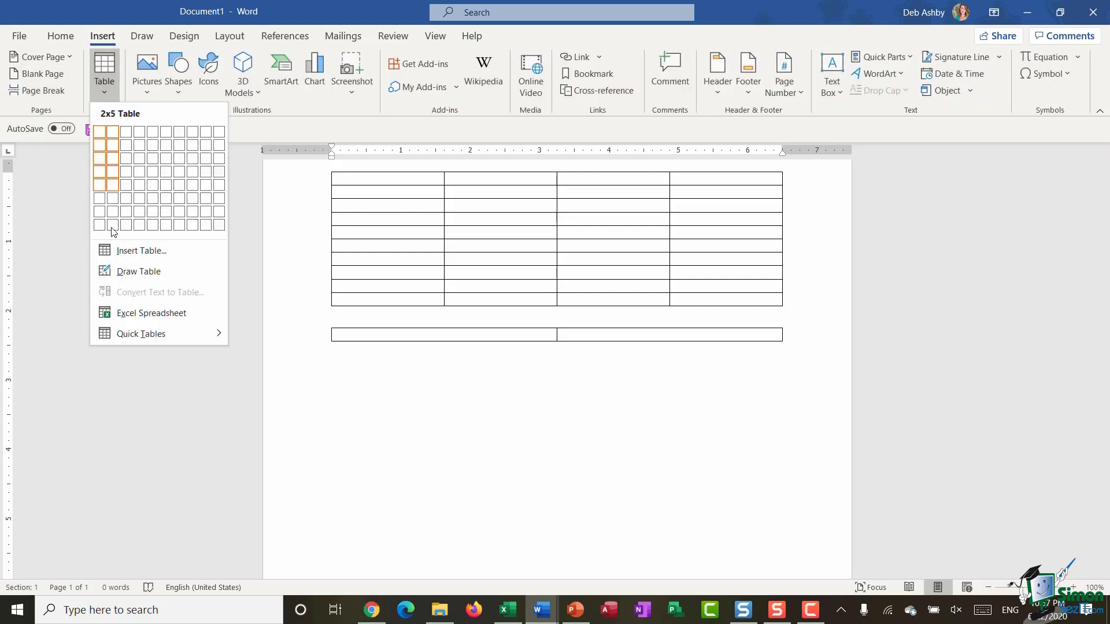
Step: With Draw Table, draw an outer box plus three row and three column dividers
left_click(157, 272)
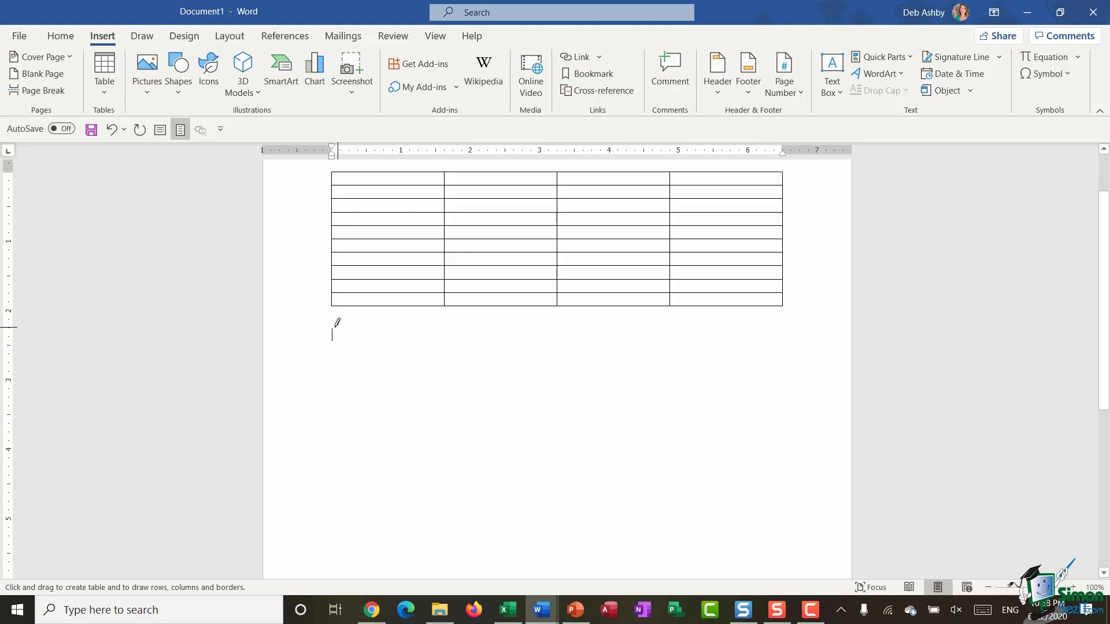
mouse_move(331, 329)
left_mouse_down()
mouse_move(786, 339)
mouse_move(780, 473)
left_mouse_up()
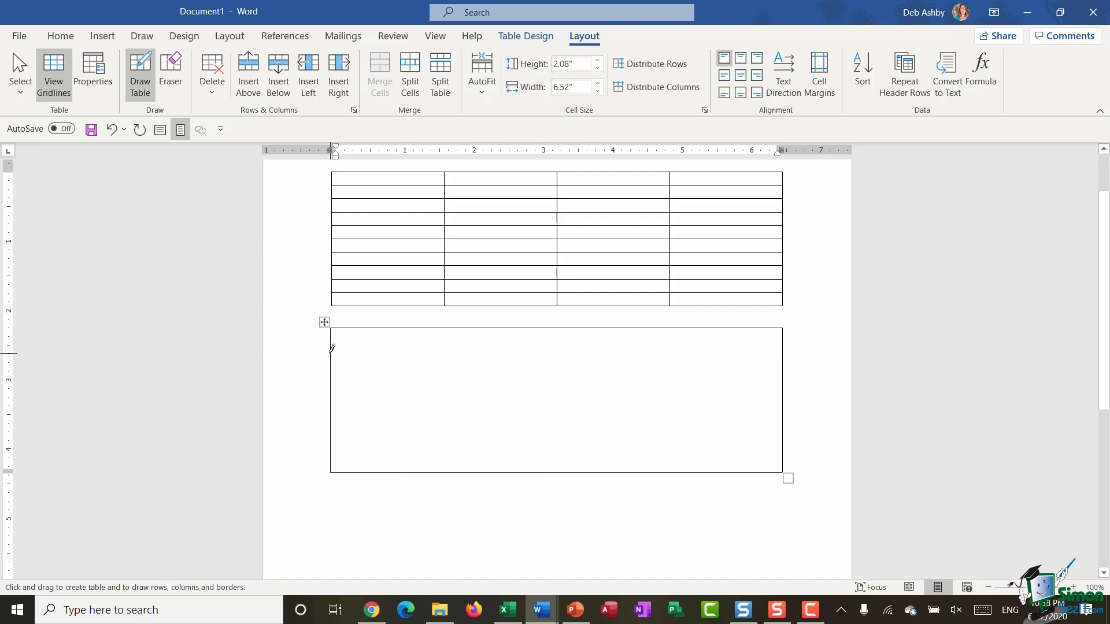
mouse_move(331, 351)
left_mouse_down()
mouse_move(624, 347)
mouse_move(570, 354)
left_mouse_up()
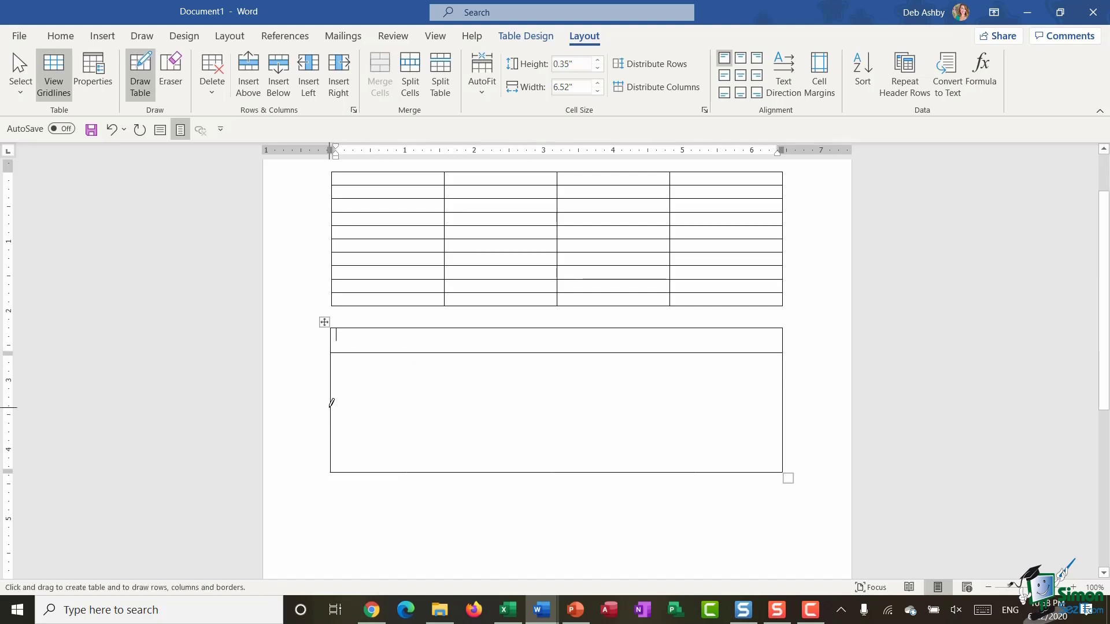
left_click_drag(331, 379, 681, 382)
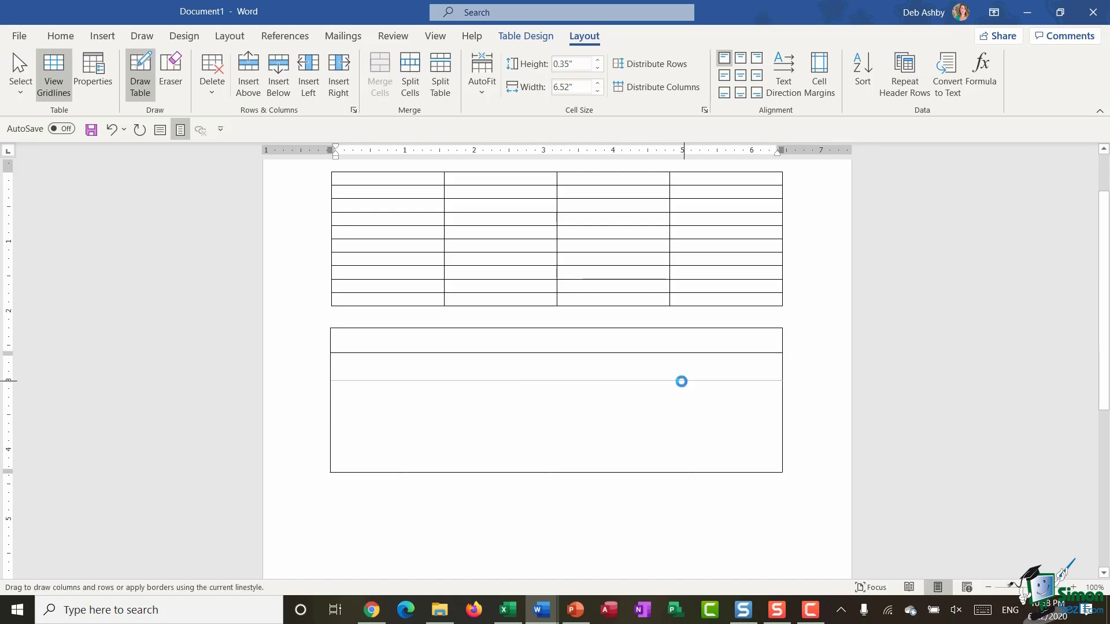
left_click_drag(335, 416, 687, 423)
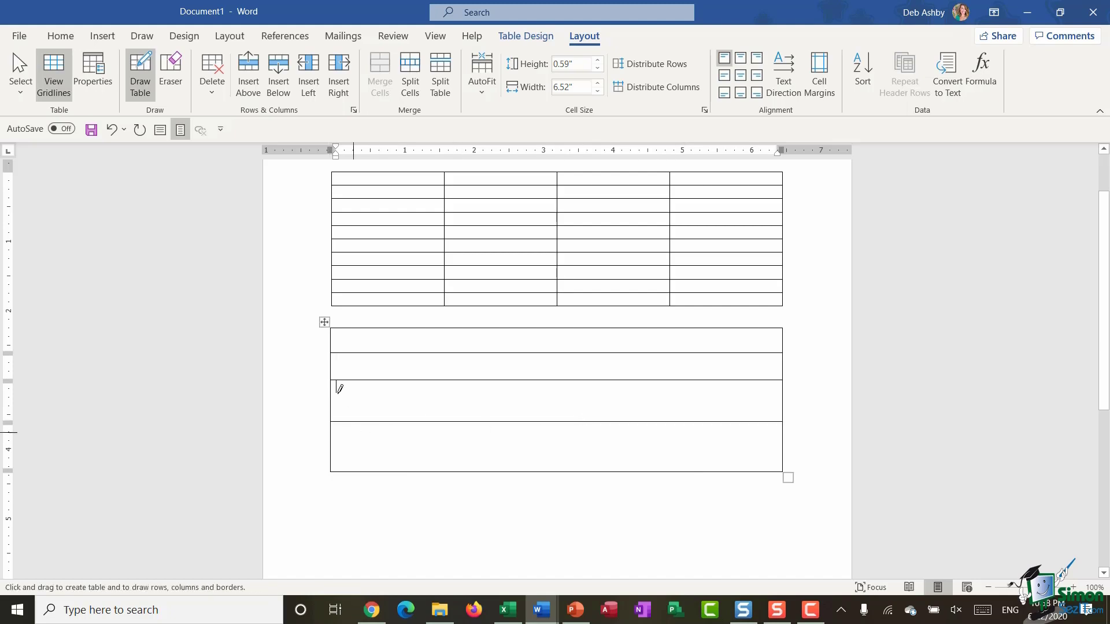
mouse_move(420, 324)
left_mouse_down()
mouse_move(396, 446)
mouse_move(421, 468)
left_mouse_up()
left_click_drag(505, 322, 503, 470)
left_click_drag(622, 321, 617, 443)
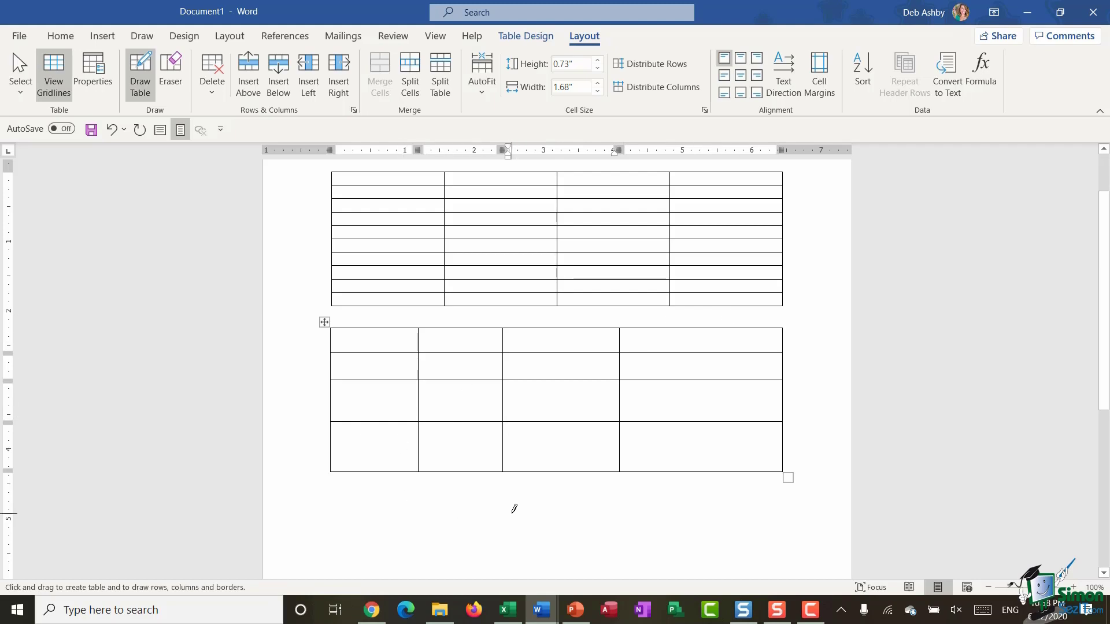
Step: Turn off Draw Table, select the top 4x10 table and show Table Design
left_click(140, 85)
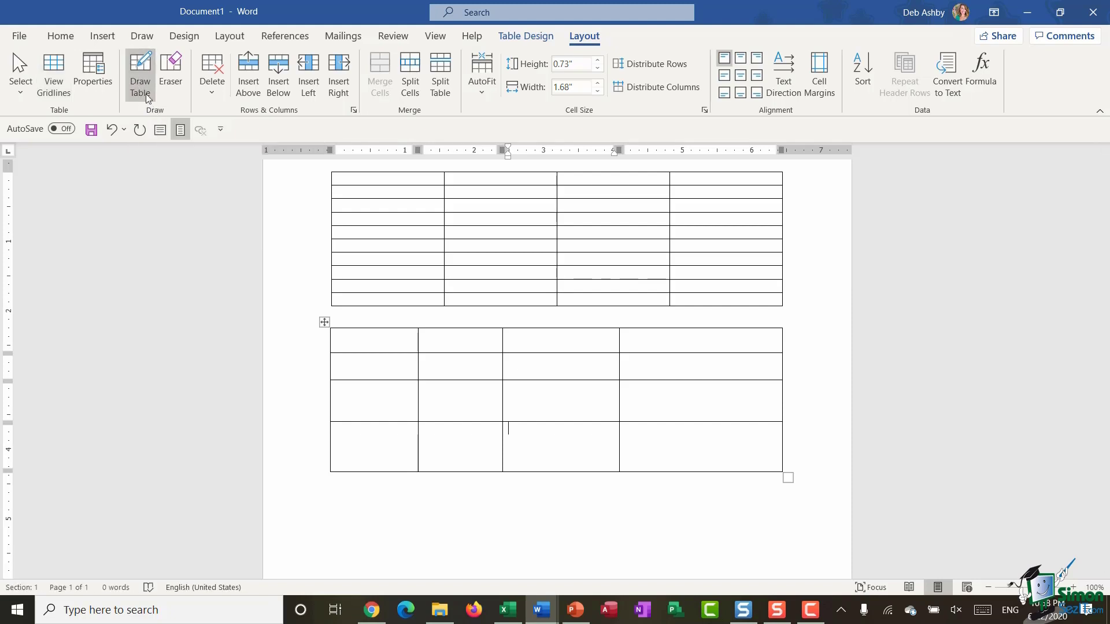
left_click(324, 322)
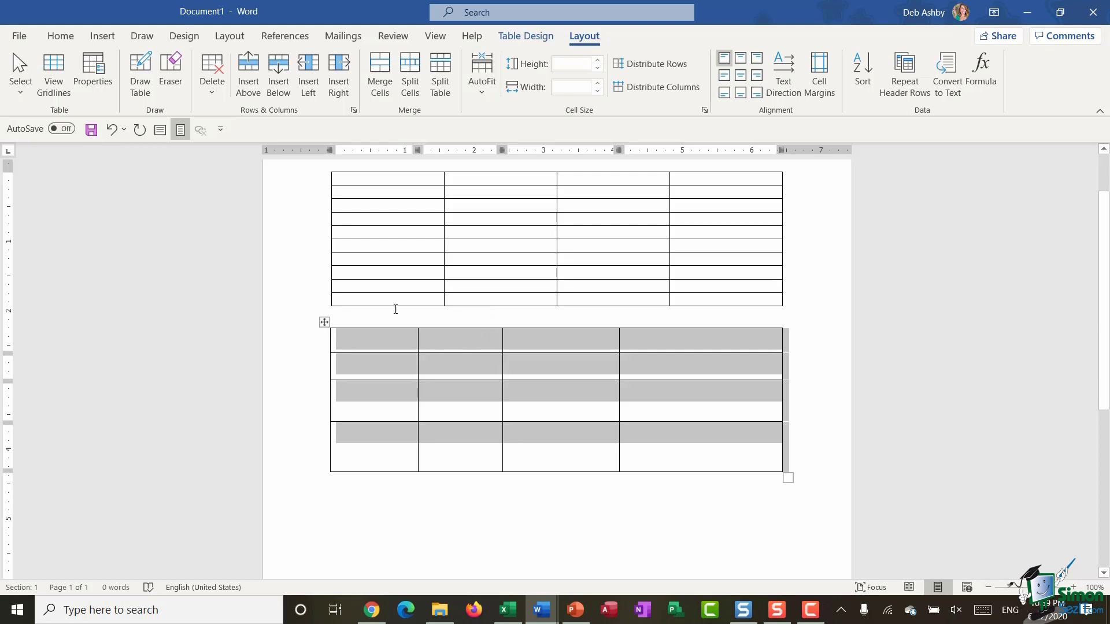
scroll(396, 309, "up", 2)
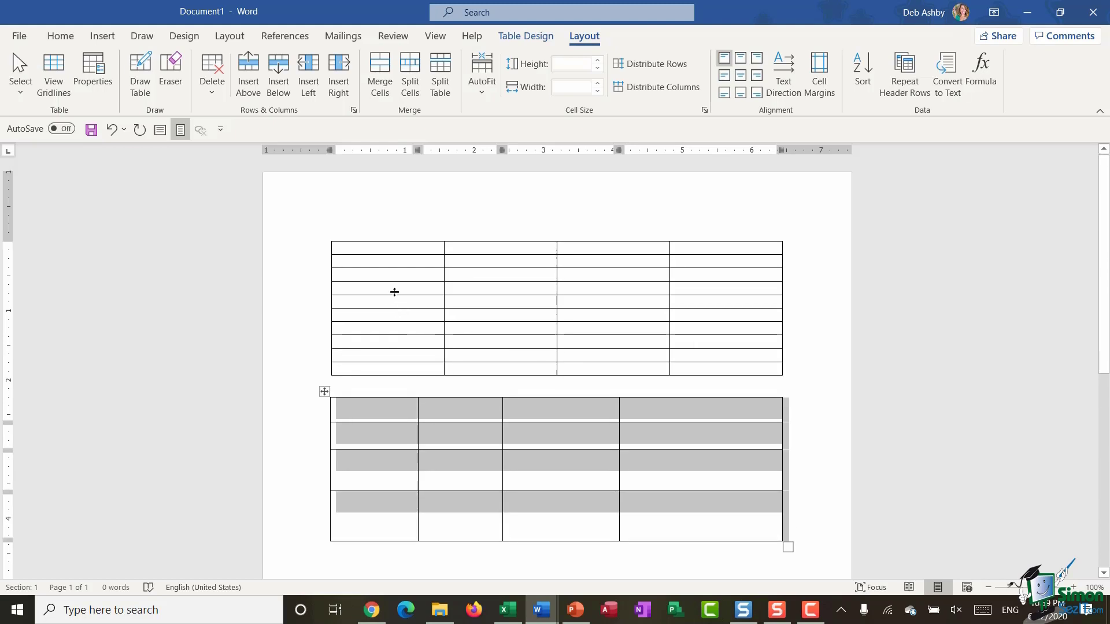
left_click(334, 250)
left_click(326, 235)
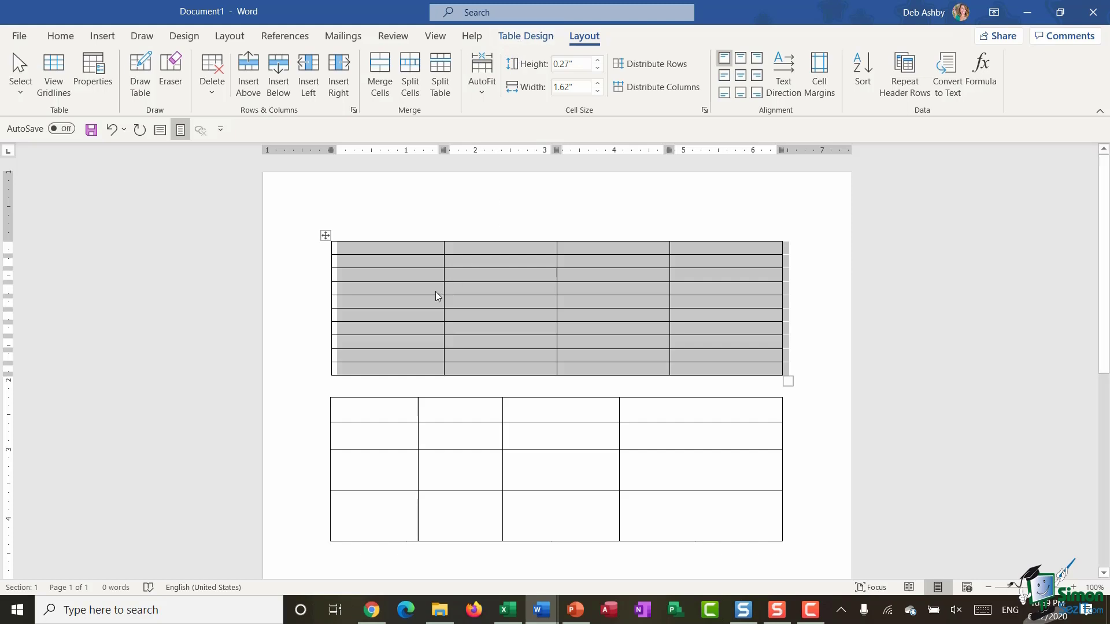
left_click(521, 36)
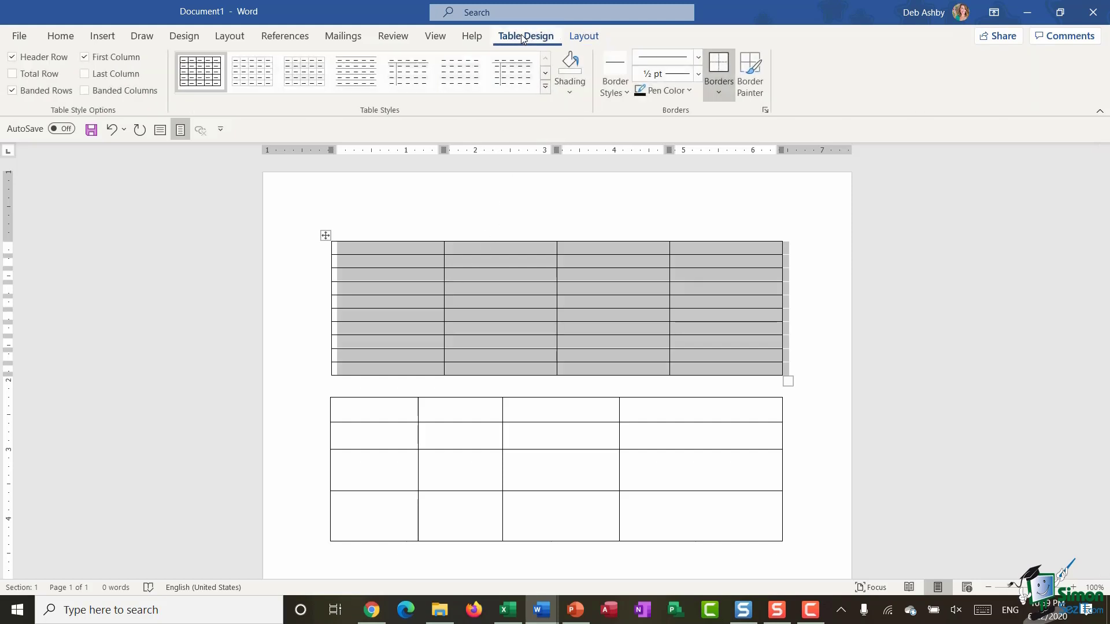
left_click(576, 37)
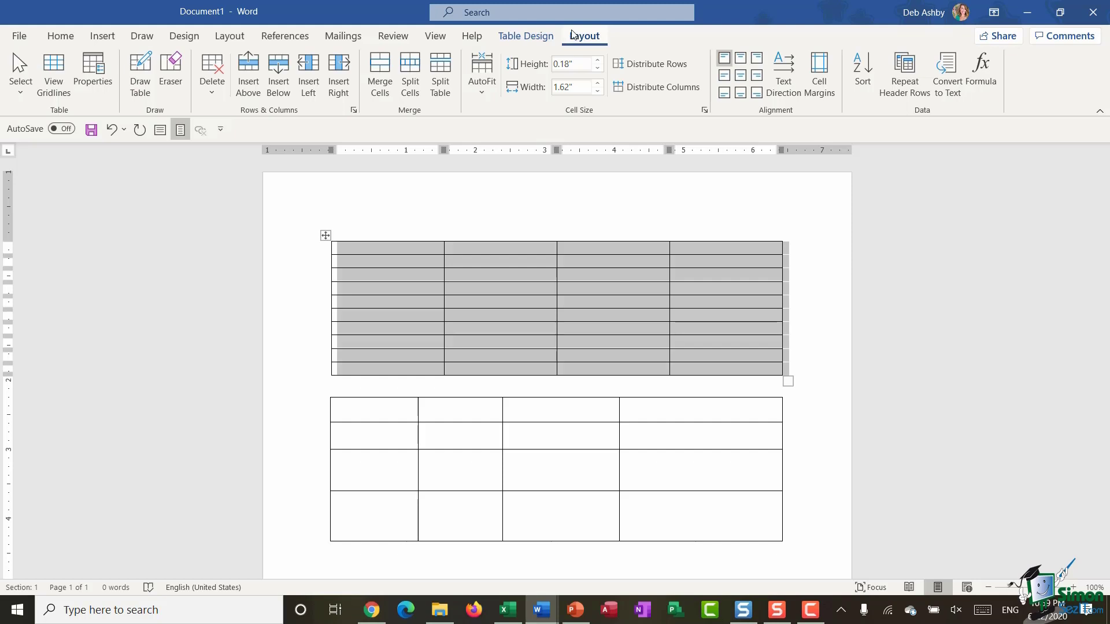
left_click(511, 36)
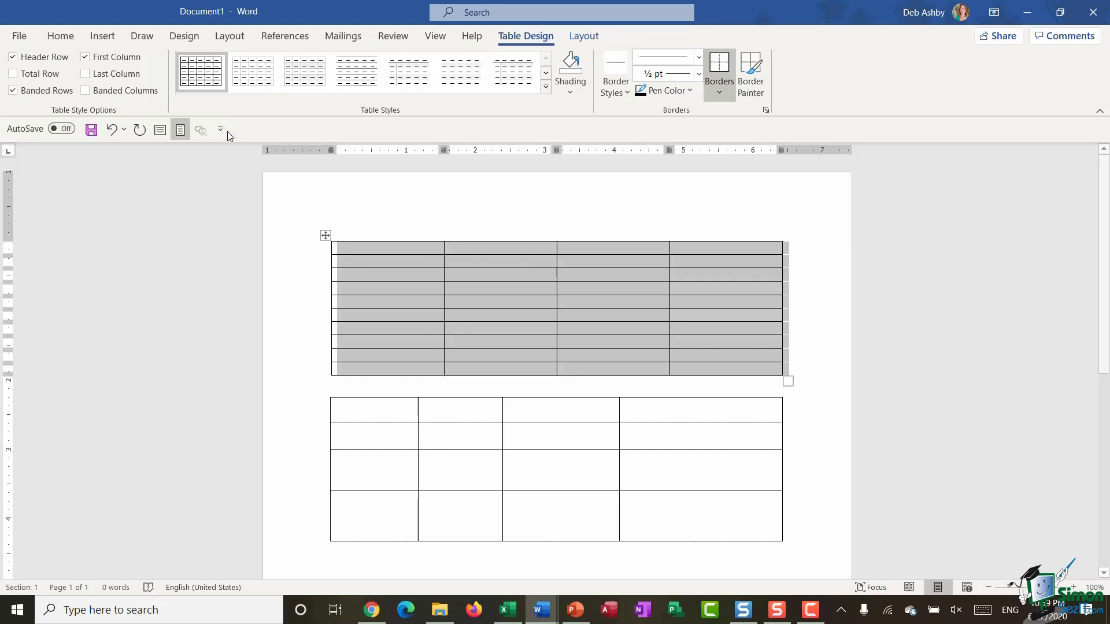
Step: Apply the Grid Table 4 - Accent 5 style to the top table
left_click(546, 87)
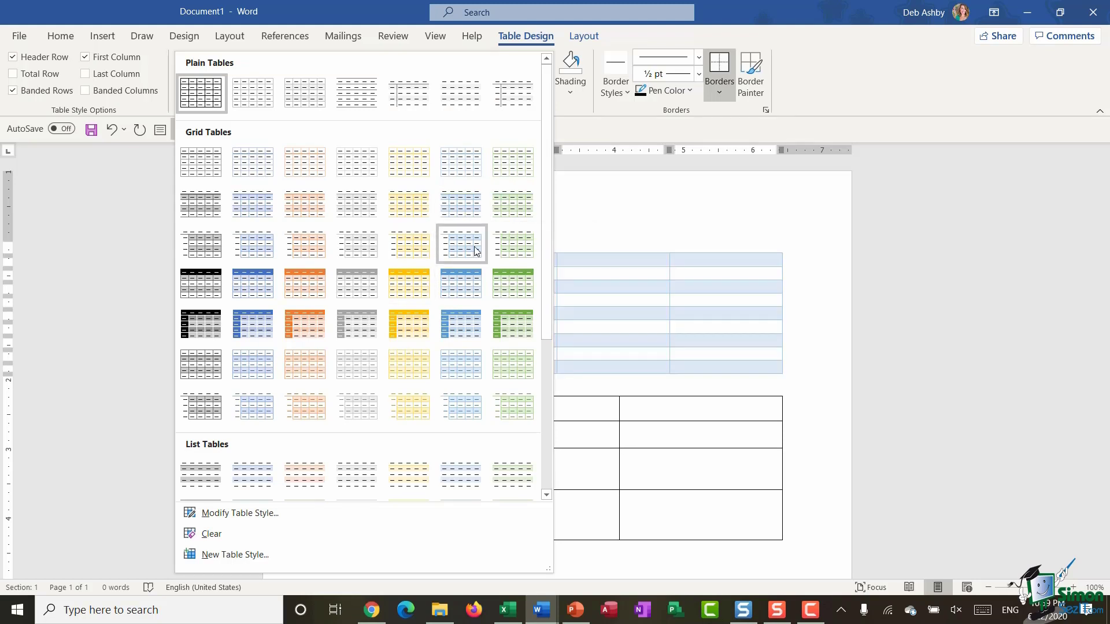
left_click(466, 284)
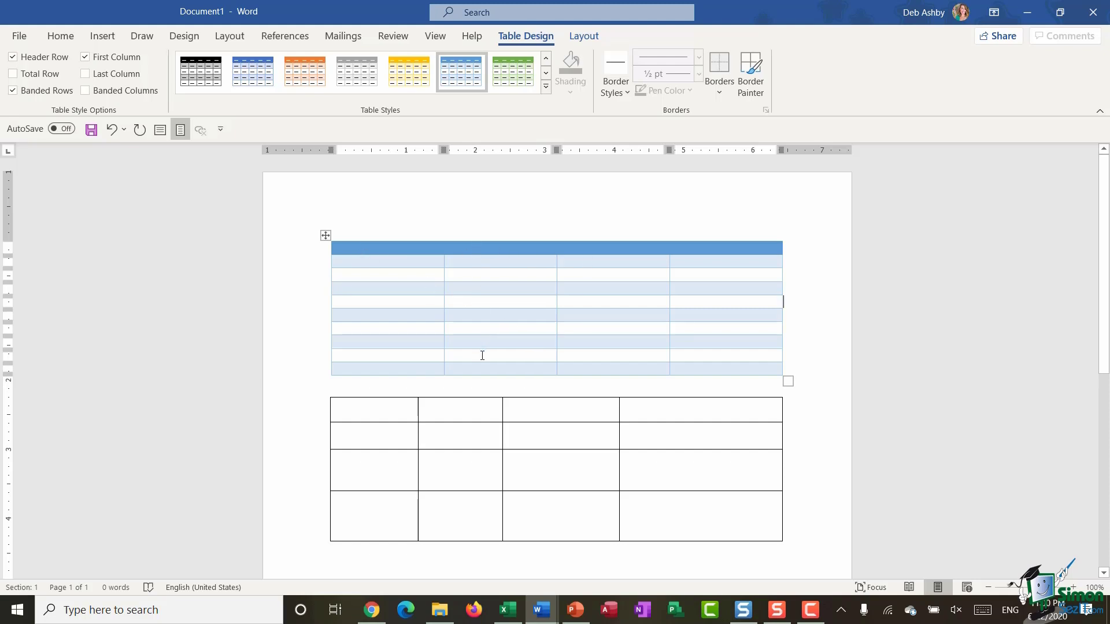
left_click(308, 253)
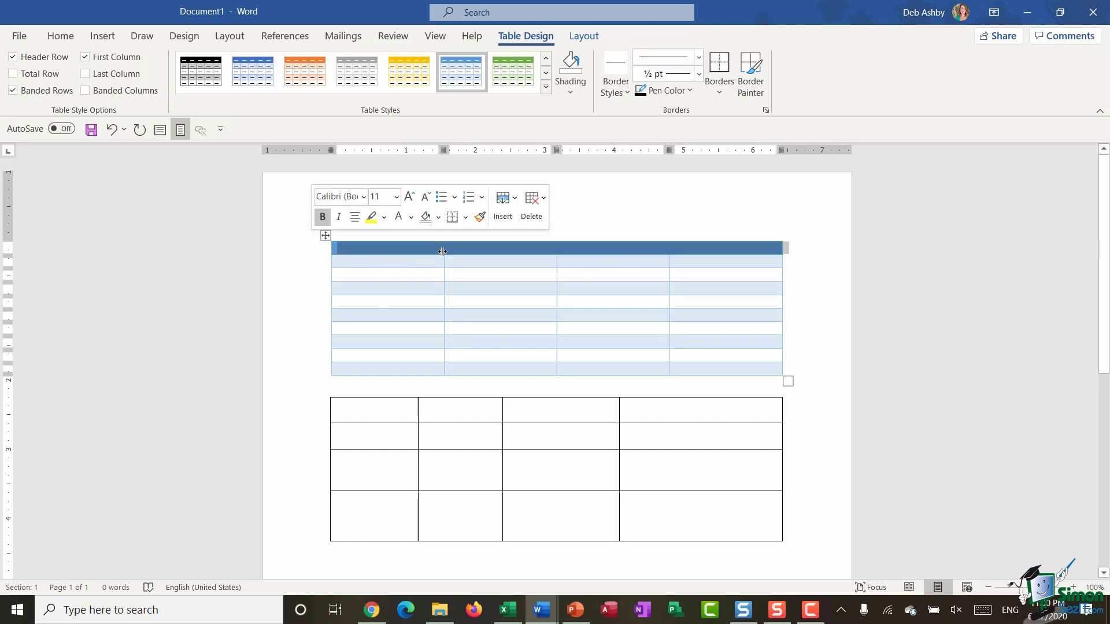
Step: Shade the top table's header row with a dark theme colour
left_click(570, 89)
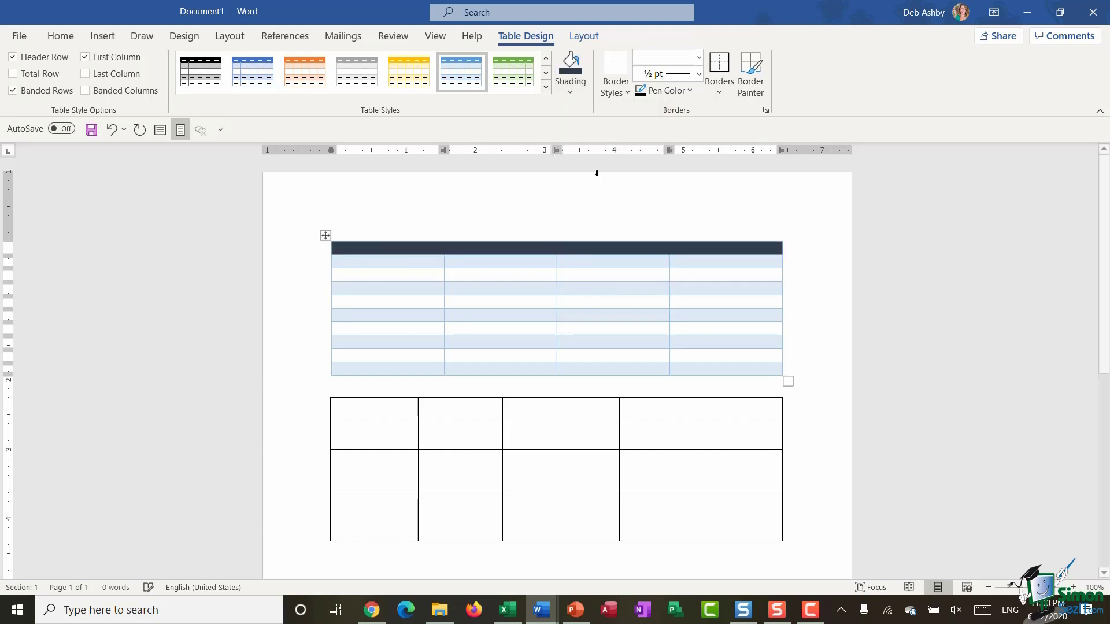
left_click(594, 176)
left_click(820, 317)
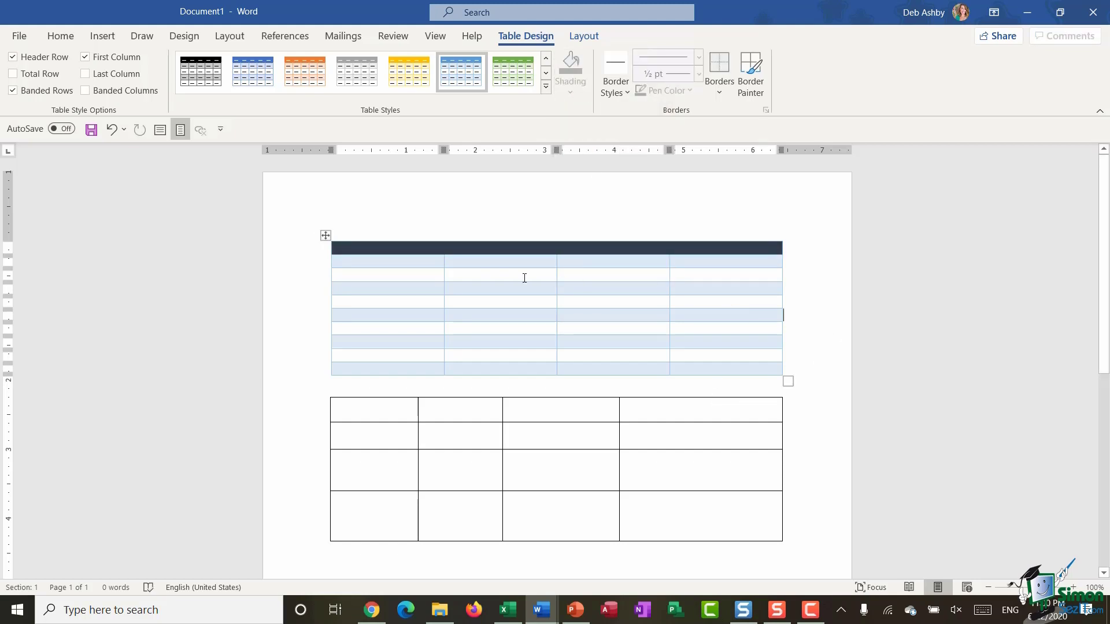
Step: Label the header cells North, South, East and West
left_click(369, 246)
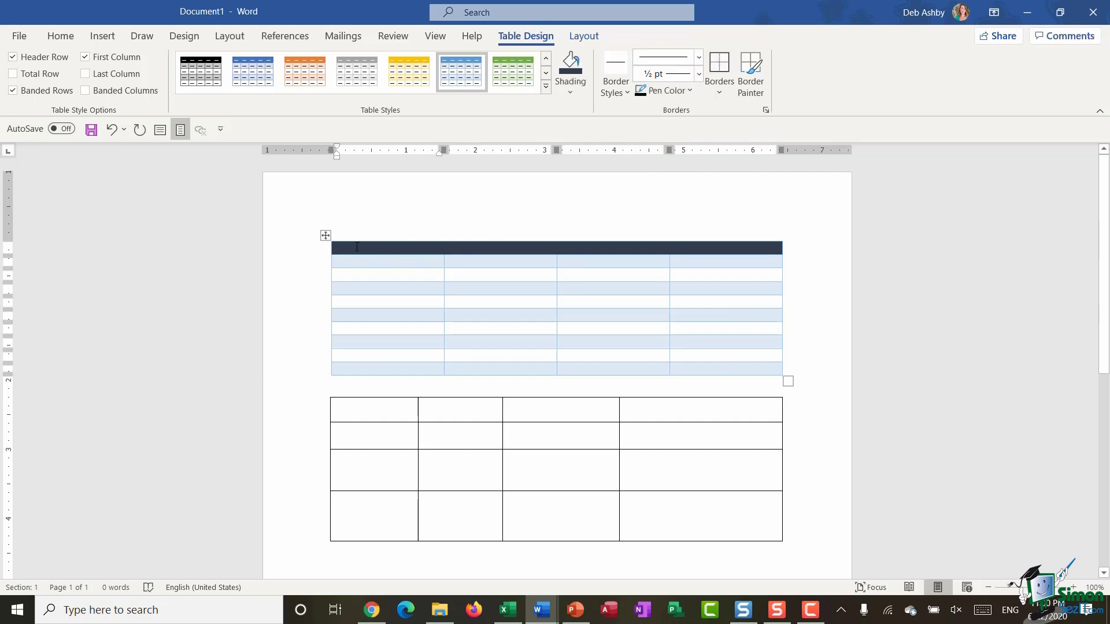
type("North")
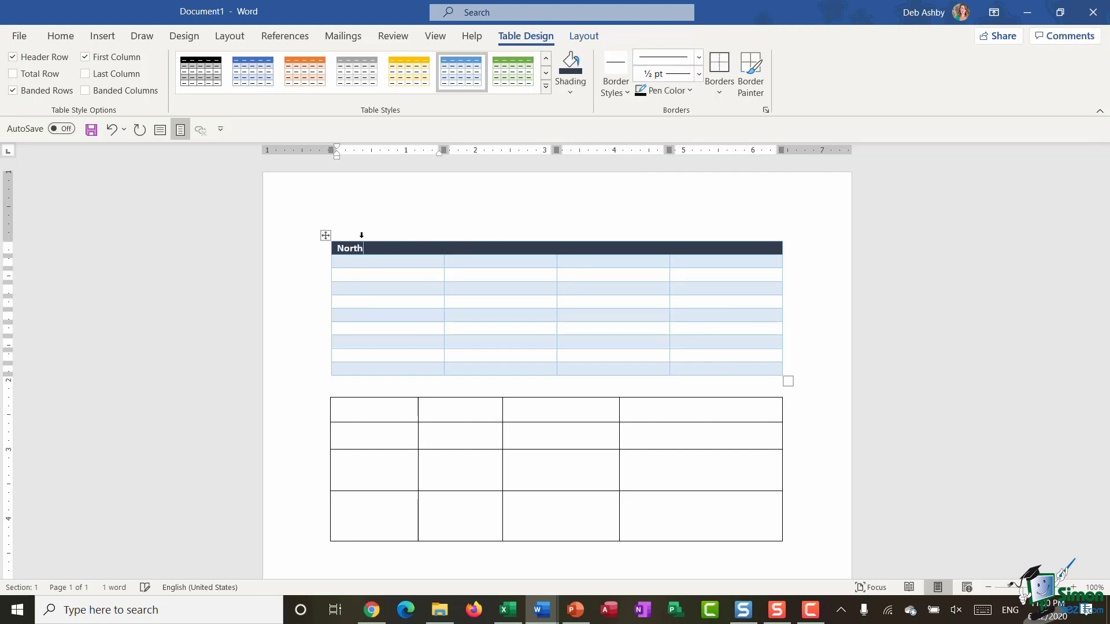
key("Tab")
type("South")
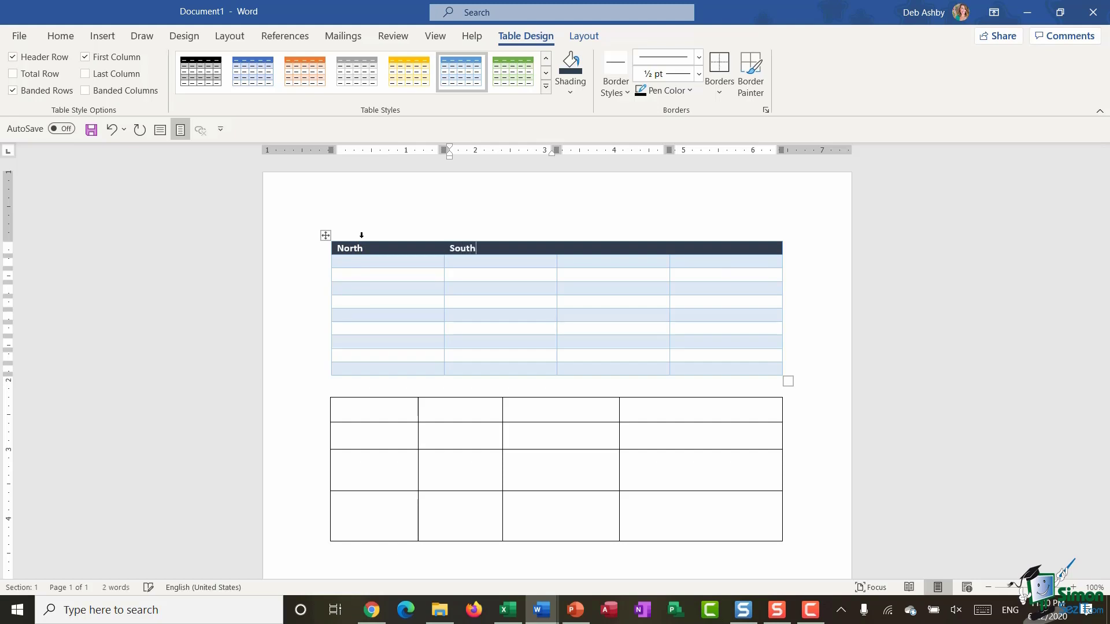
key("Tab")
type("East")
key("Tab")
type("West")
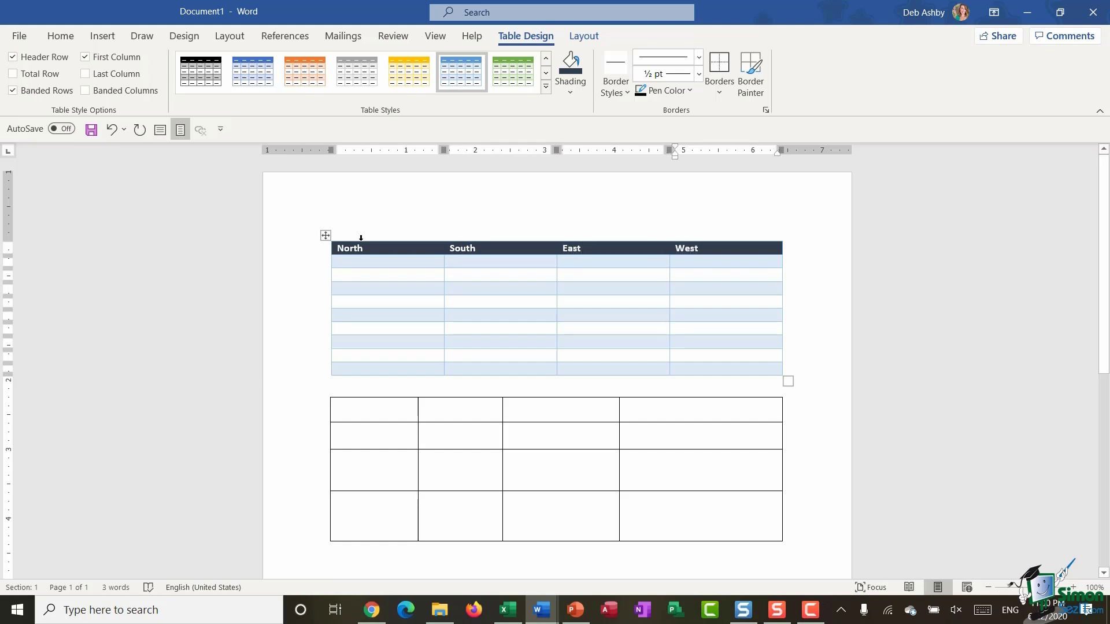
key("Tab")
key("Tab")
key("Tab")
key("Tab")
key("Tab")
key("Tab")
key("Tab")
key("Tab")
key("Tab")
key("Tab")
Step: Widen the North column into South's space and make the first data row taller
left_click(367, 249)
key("Return")
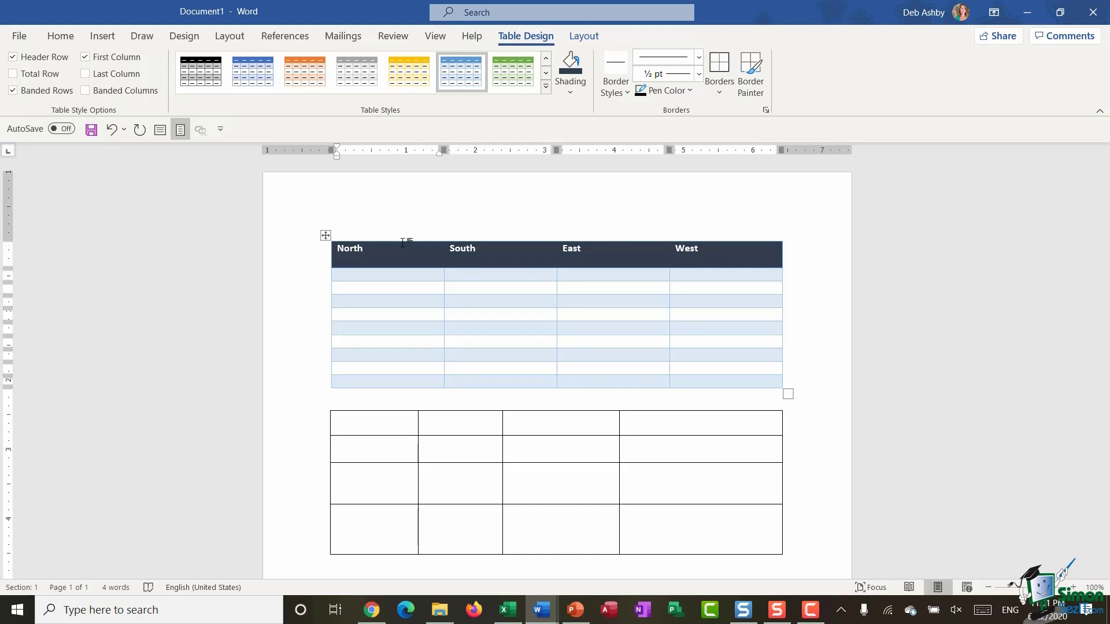
key("BackSpace")
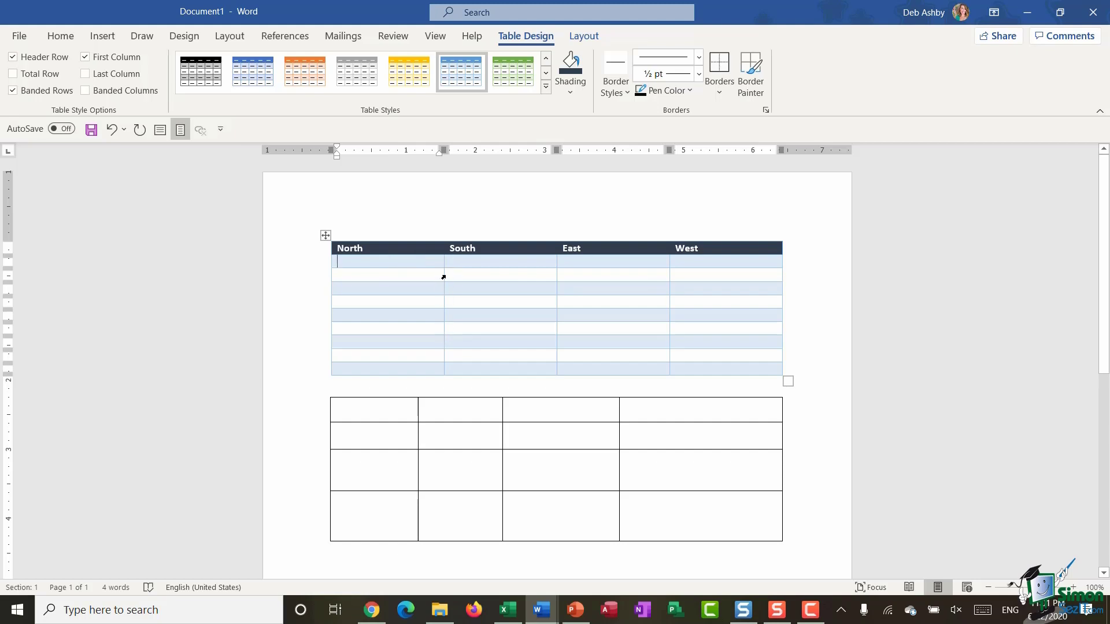
mouse_move(442, 277)
left_mouse_down()
mouse_move(391, 276)
mouse_move(496, 283)
mouse_move(435, 280)
left_mouse_up()
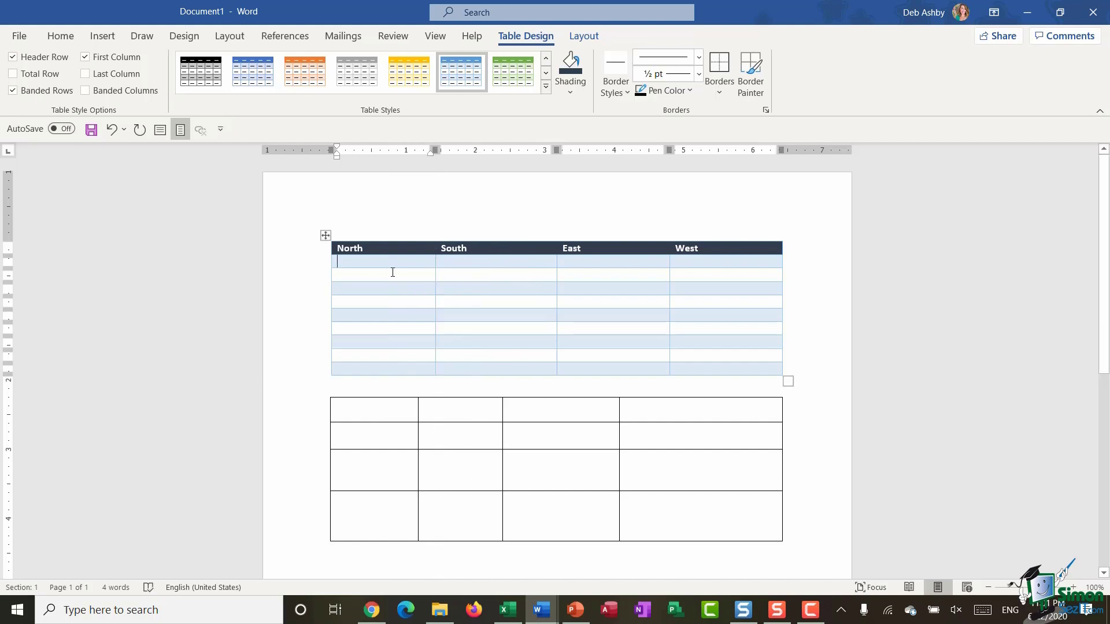
mouse_move(389, 268)
left_mouse_down()
mouse_move(390, 299)
mouse_move(393, 272)
left_mouse_up()
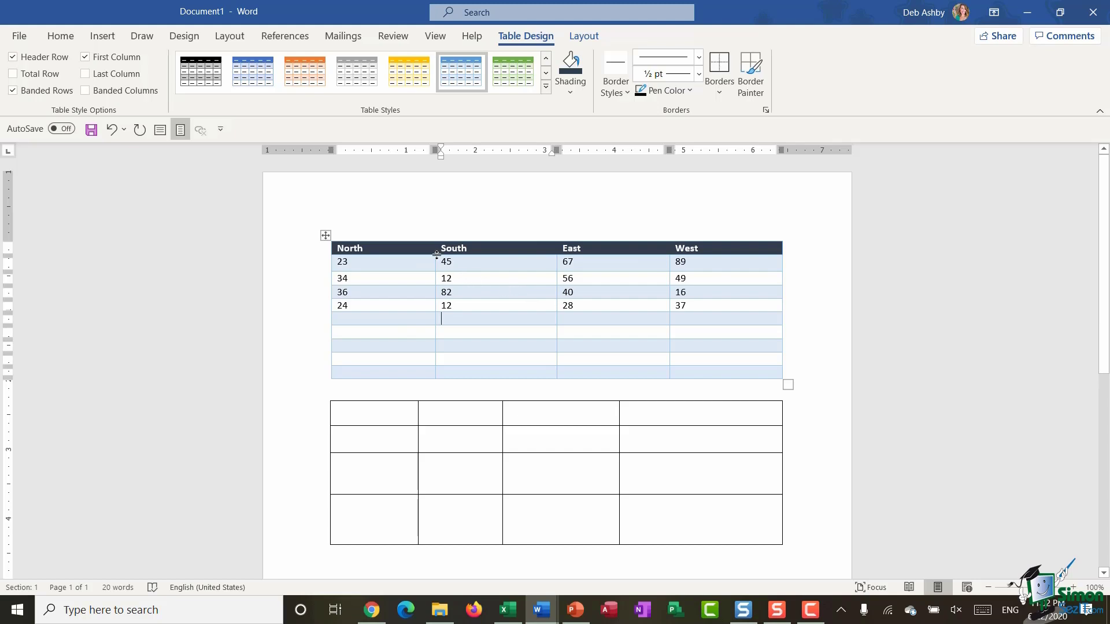
Step: Try Banded Rows, Banded Columns and Last Column, ending with only Banded Rows on
left_click(347, 262)
left_click(14, 91)
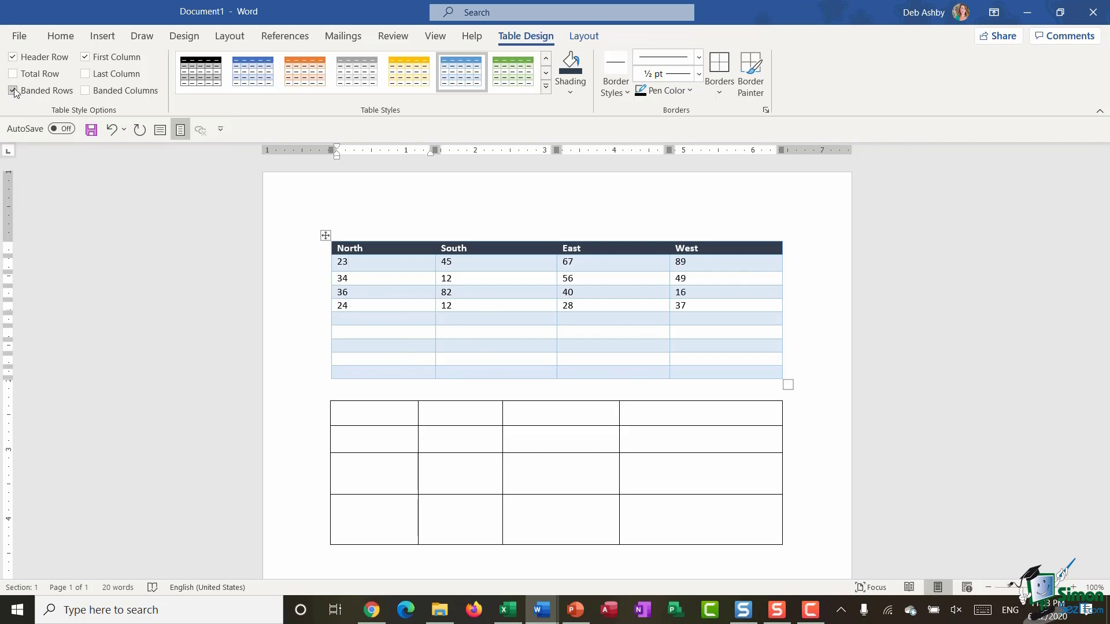
left_click(14, 91)
left_click(14, 92)
left_click(85, 91)
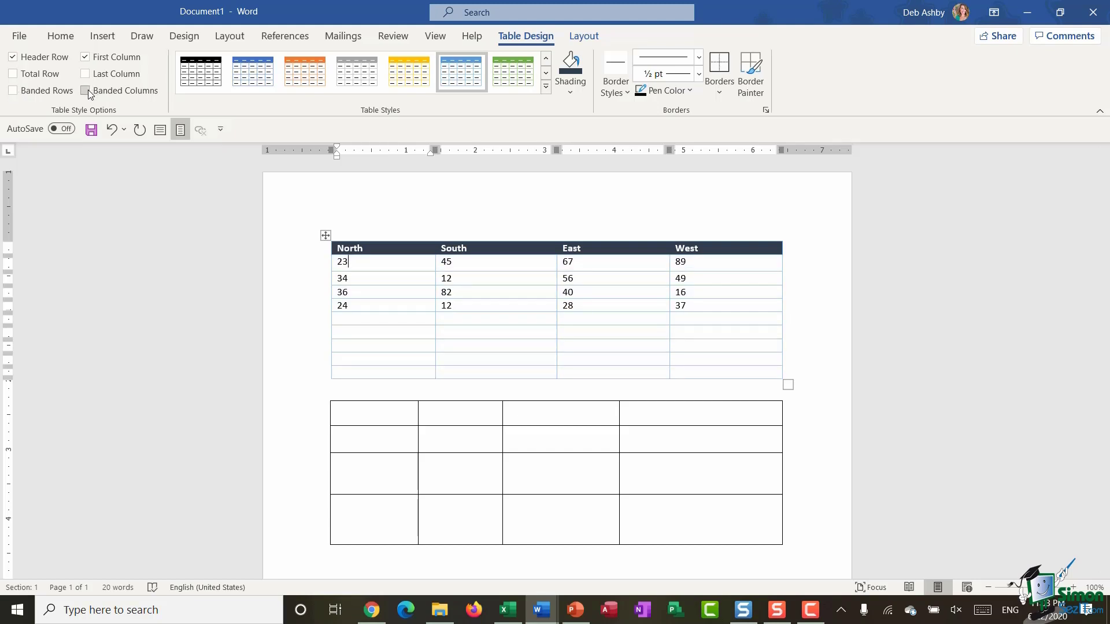
left_click(86, 91)
left_click(87, 75)
left_click(85, 74)
left_click(12, 90)
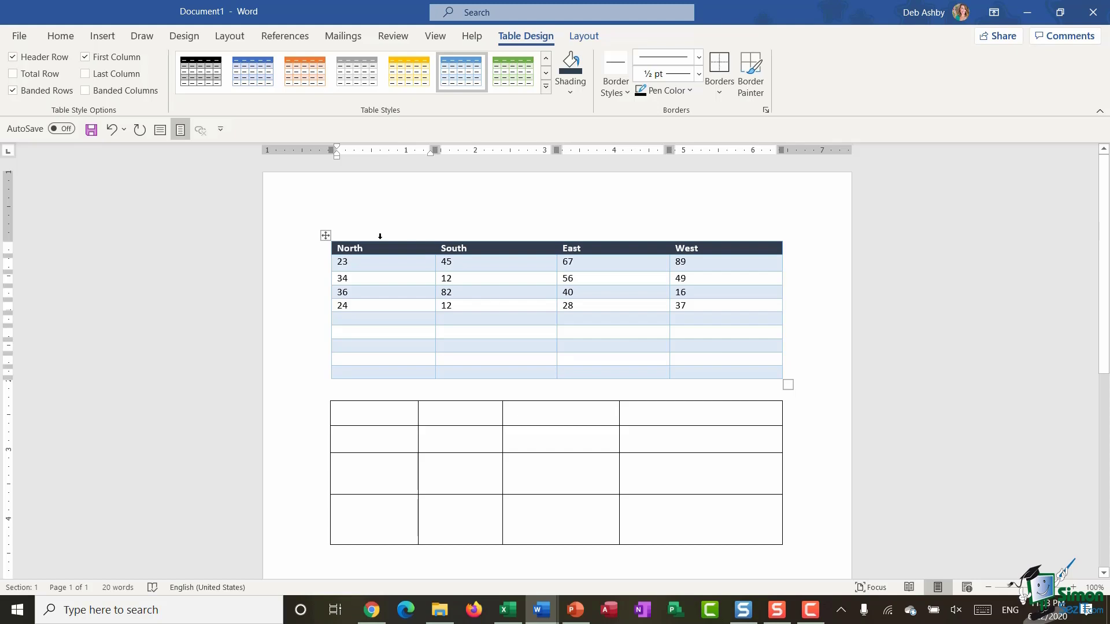
left_click(326, 235)
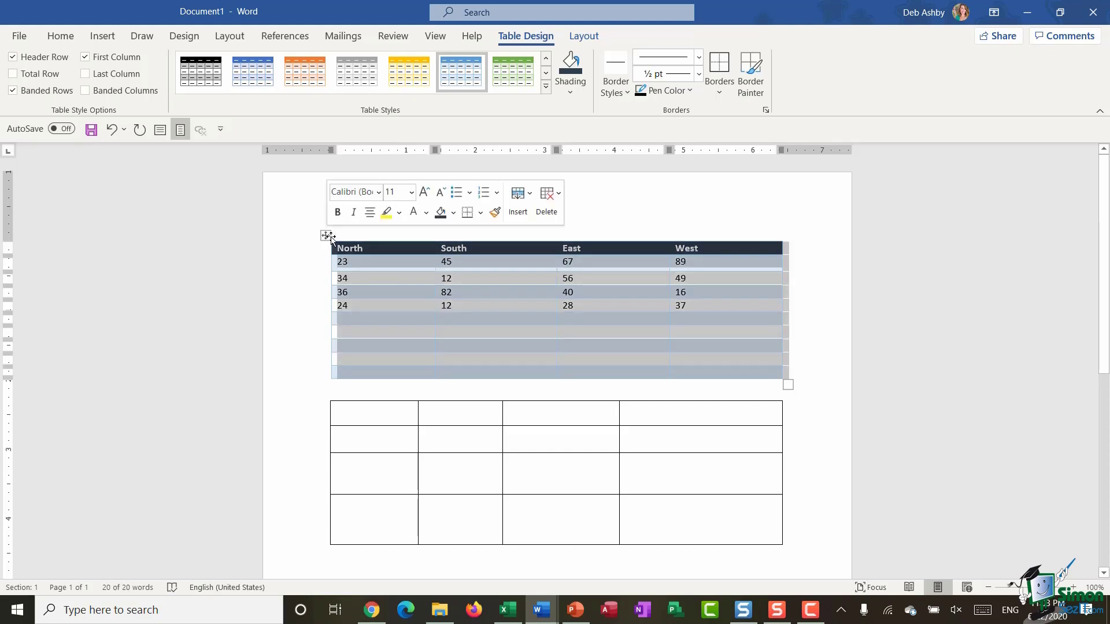
Step: Apply a solid 2 ¼ pt green line to the upper table's Outside Borders
left_click(563, 319)
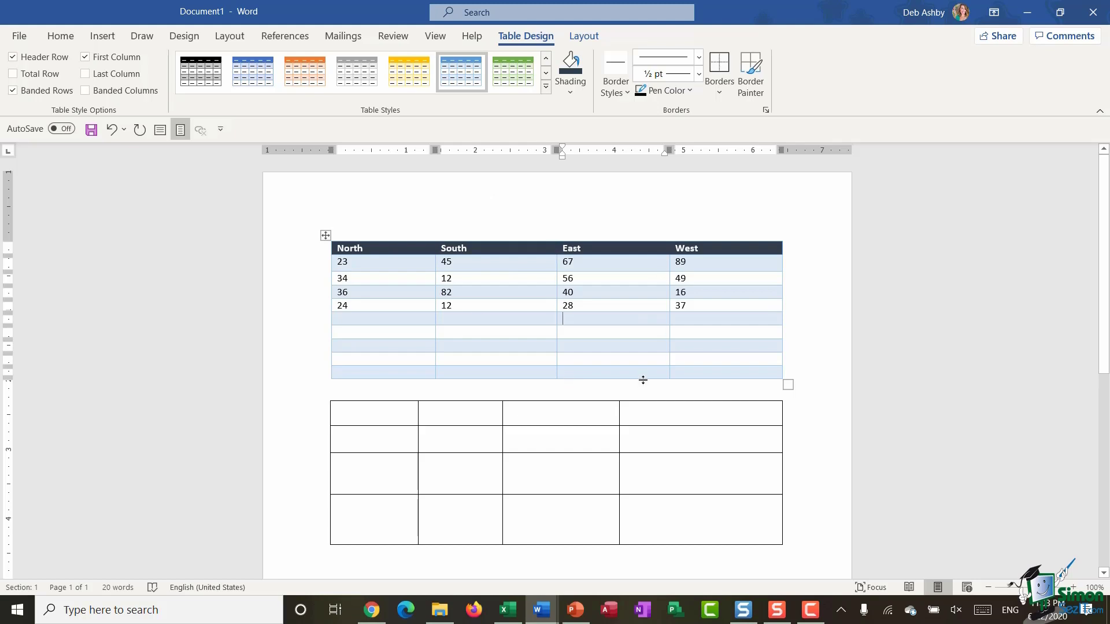
left_click(325, 236)
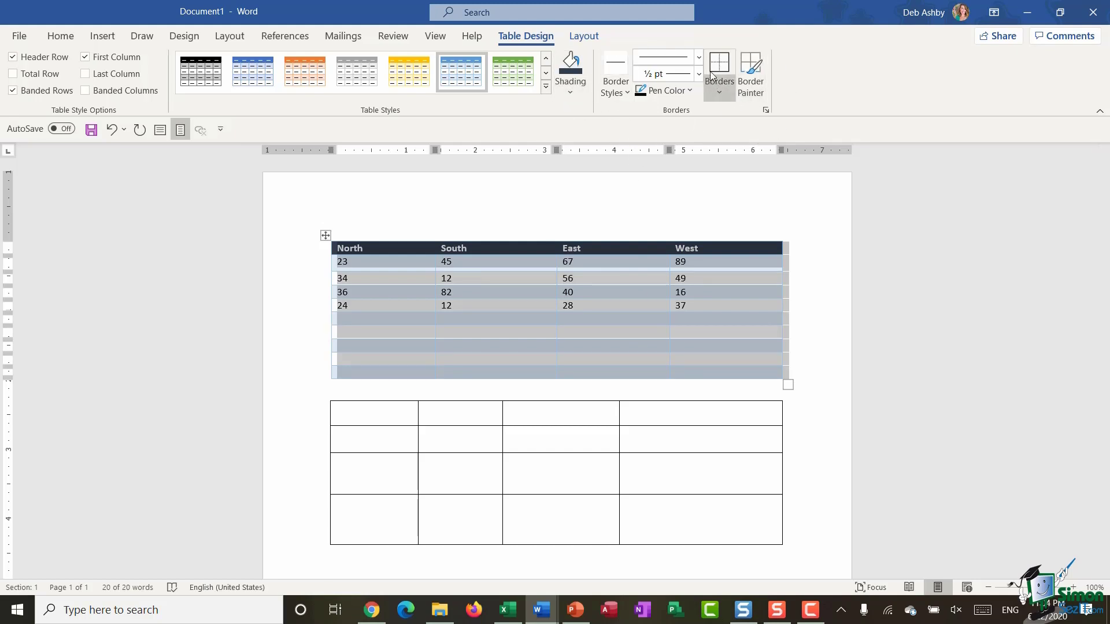
left_click(698, 57)
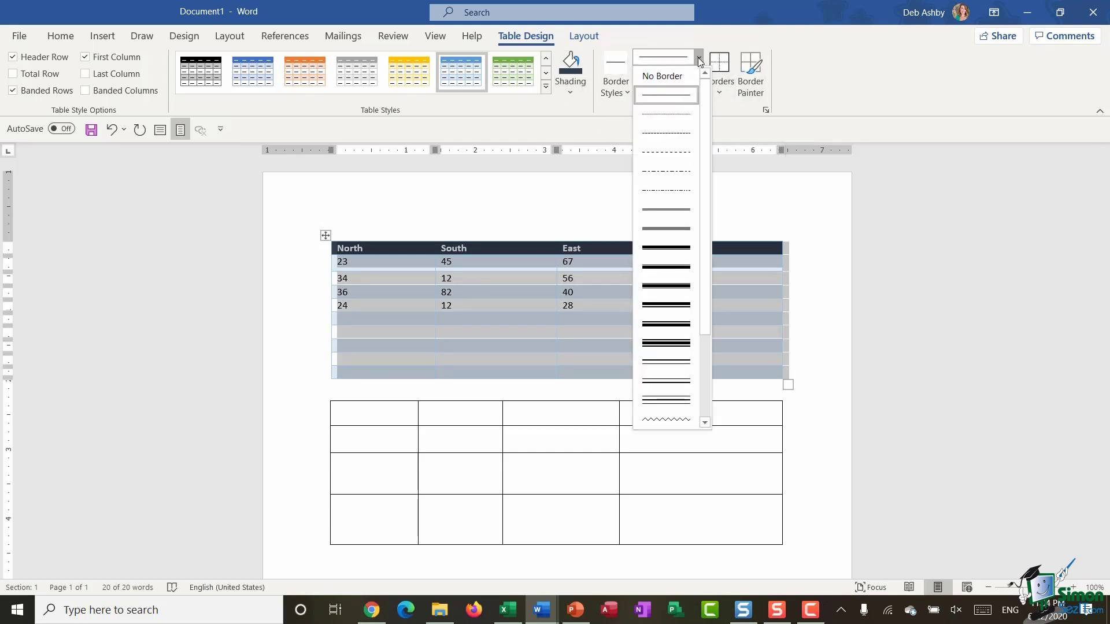
left_click(674, 99)
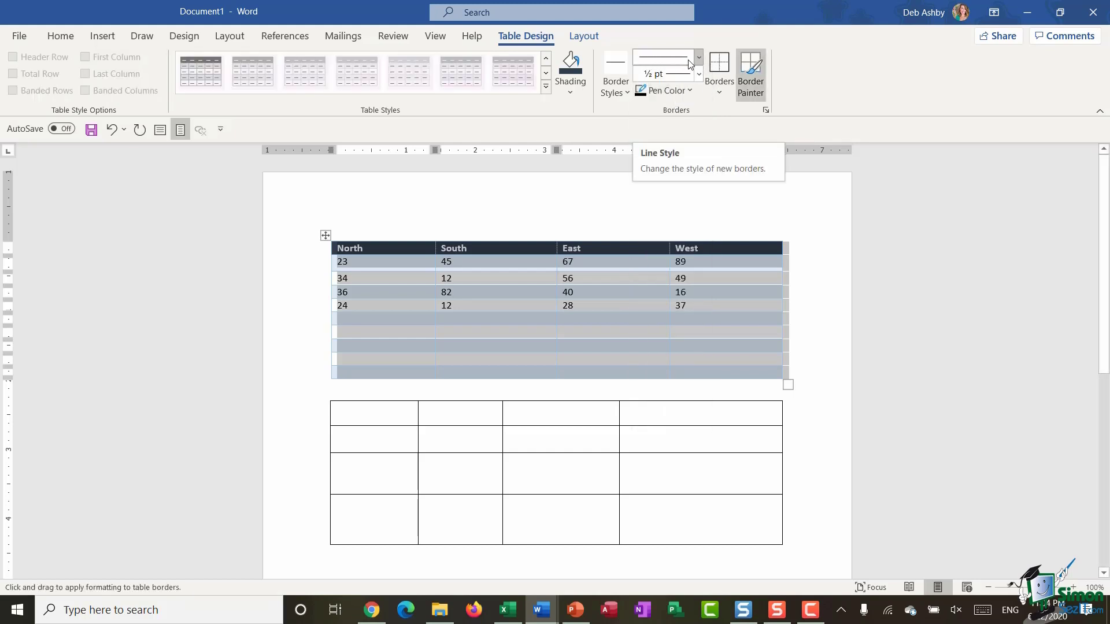
left_click(698, 74)
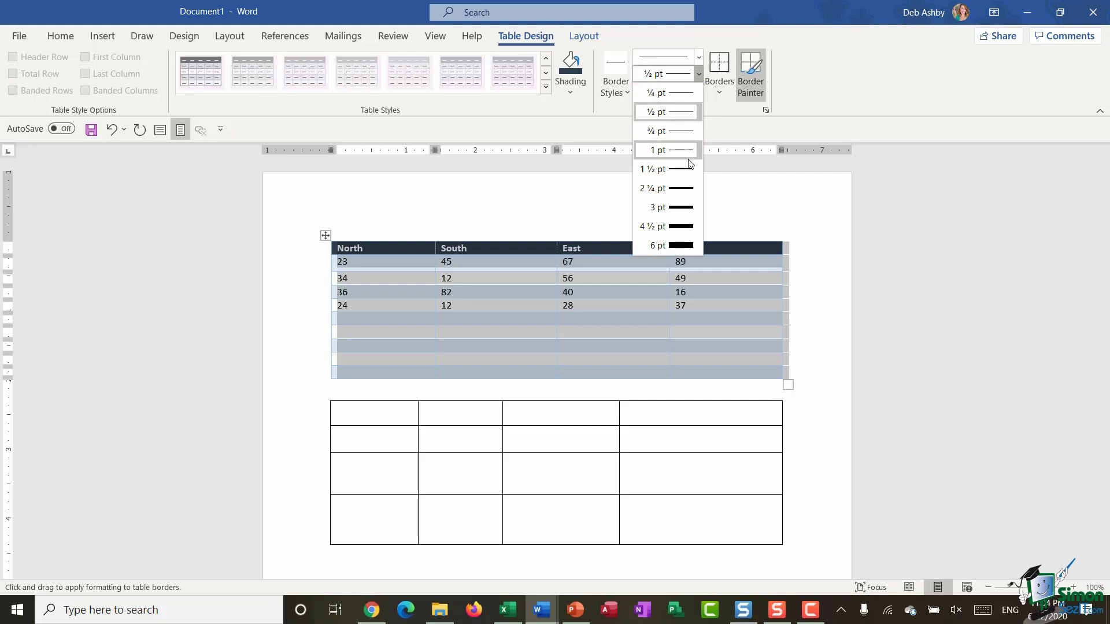
left_click(683, 188)
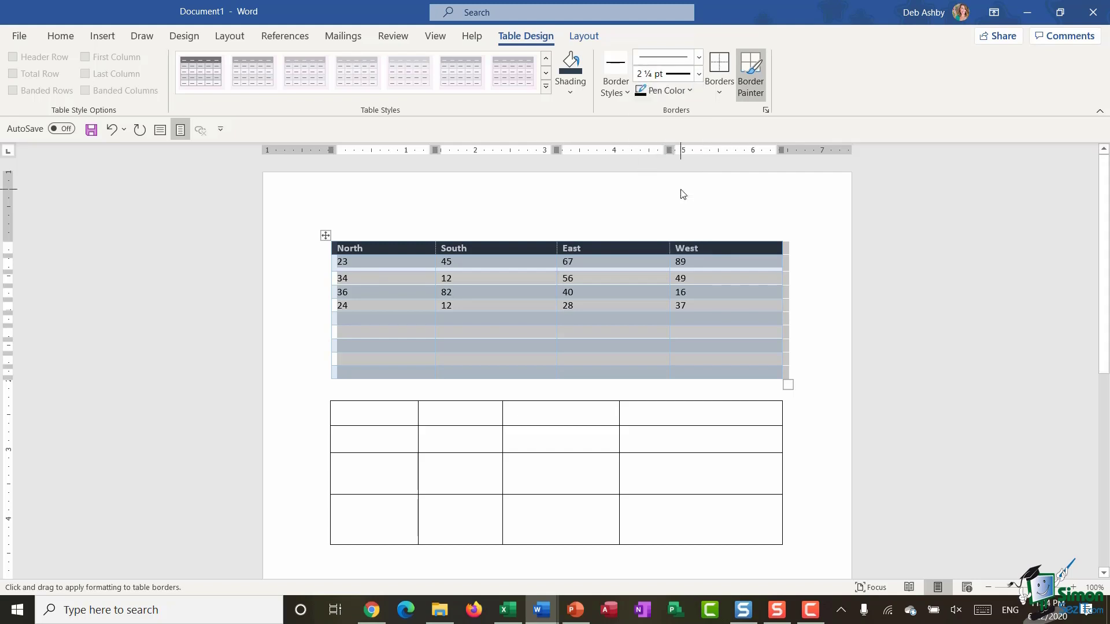
left_click(689, 91)
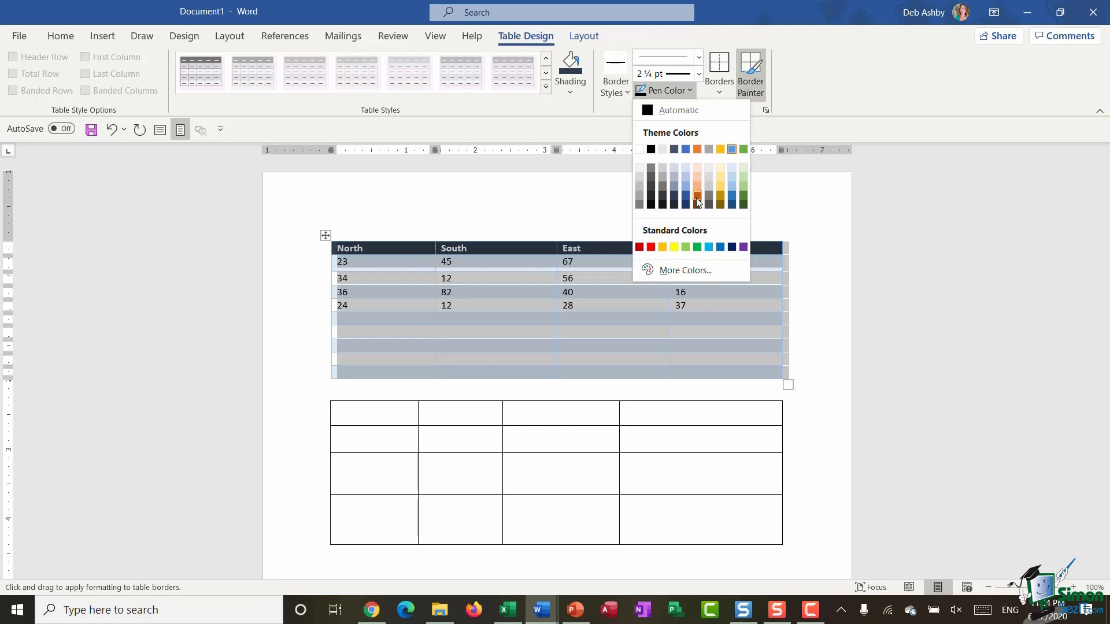
left_click(743, 197)
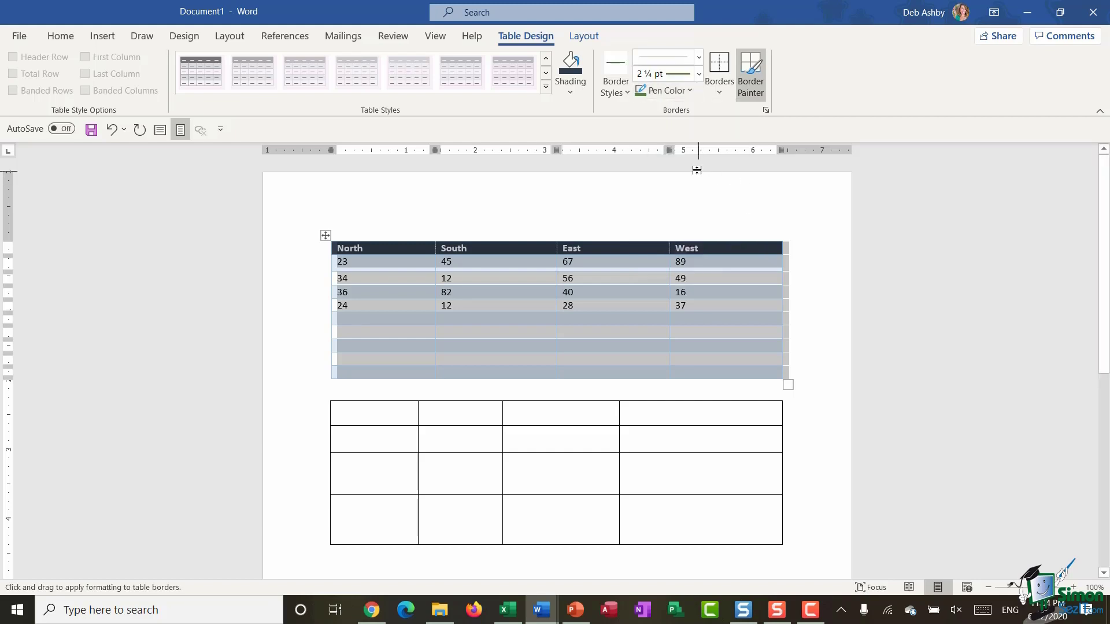
left_click(719, 93)
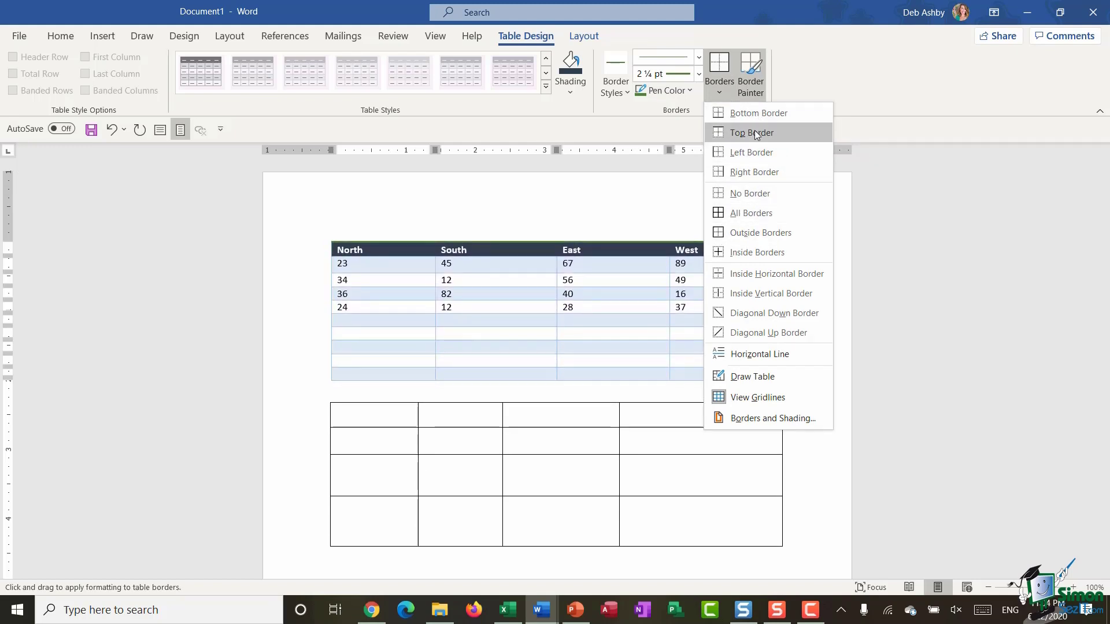
left_click(742, 232)
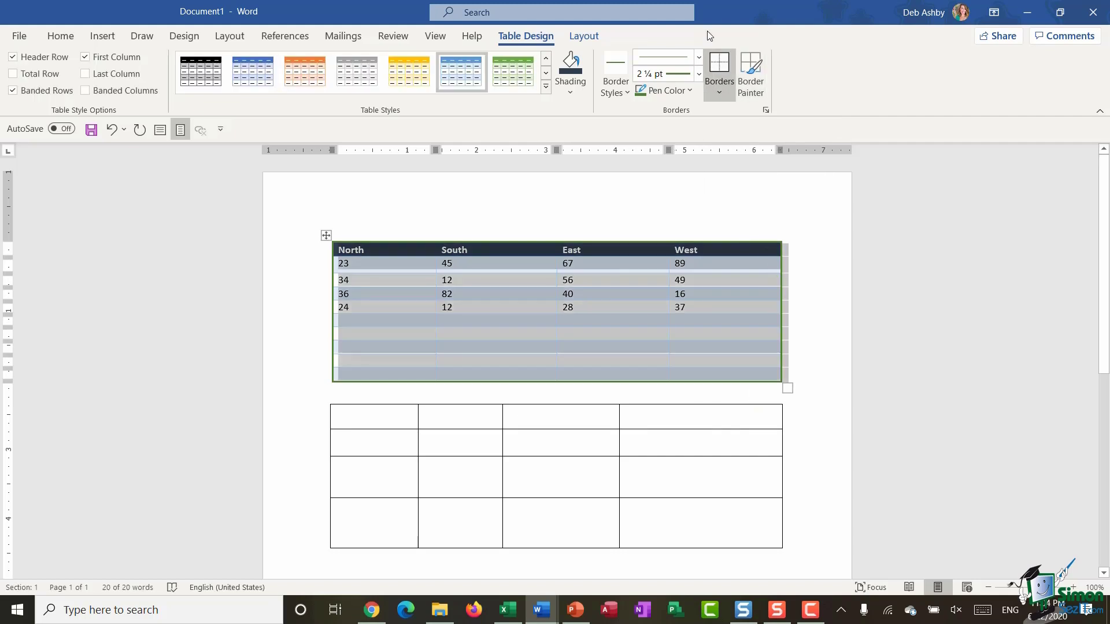
Step: Add 1 ½ pt dark blue inside borders between all cells of the top table
left_click(698, 74)
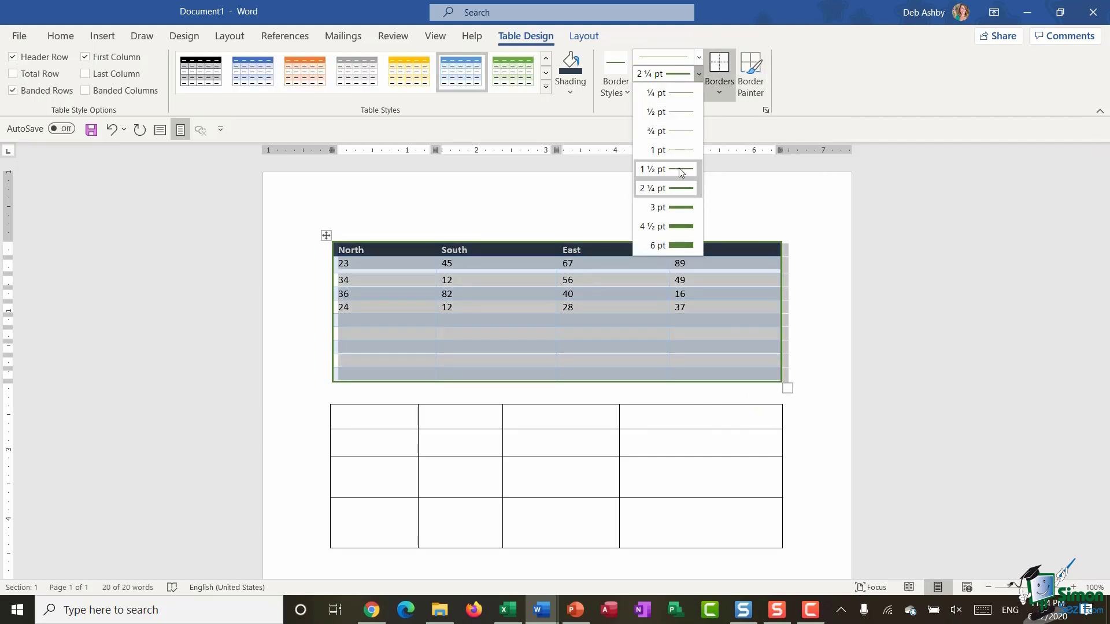
left_click(680, 169)
left_click(687, 88)
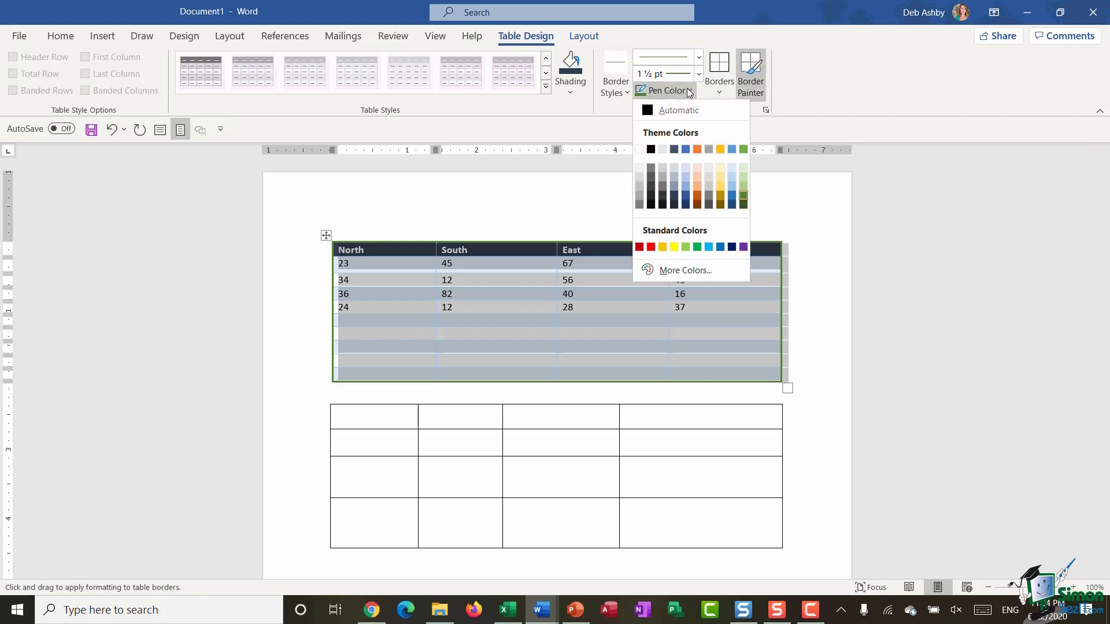
left_click(687, 197)
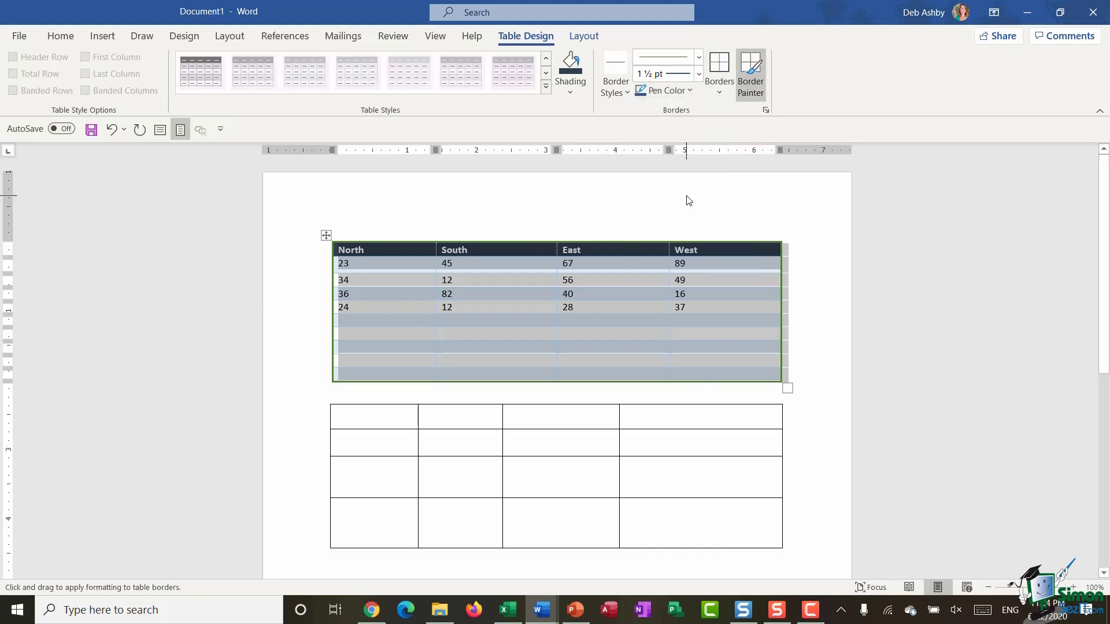
left_click(716, 86)
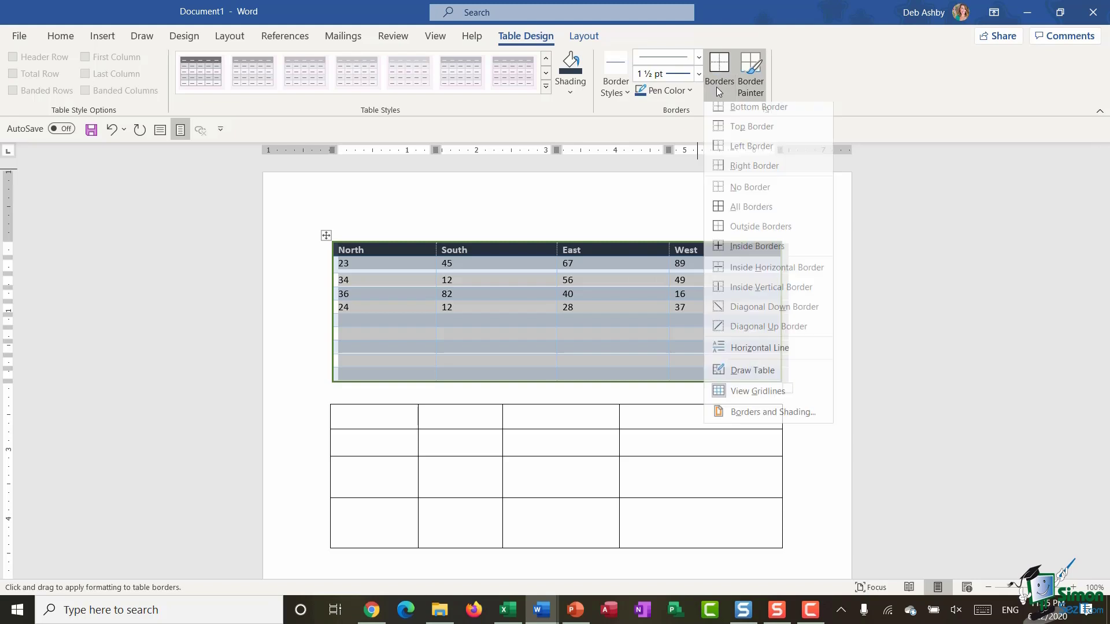
left_click(736, 249)
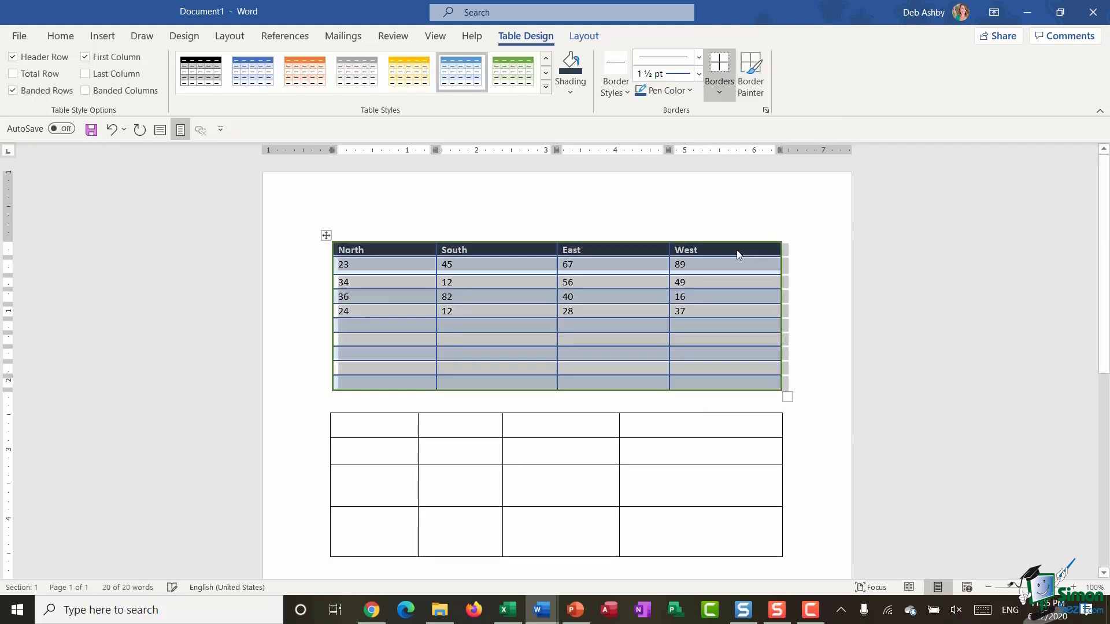
left_click(813, 352)
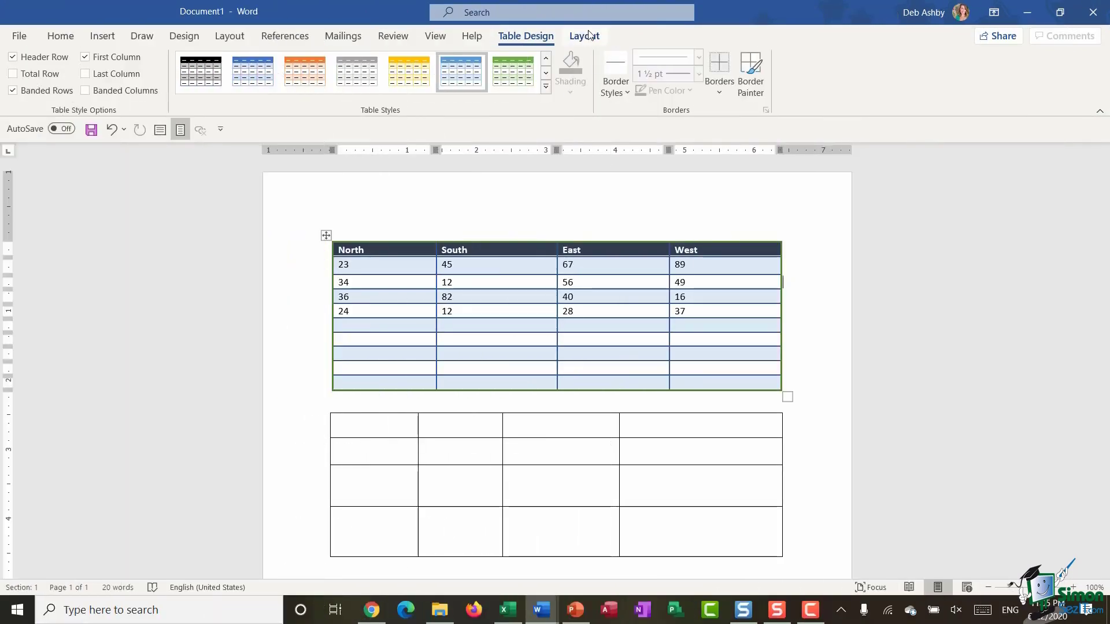
Step: Select the row starting with 34 and use Insert Below to add a blank row under it
left_click(584, 38)
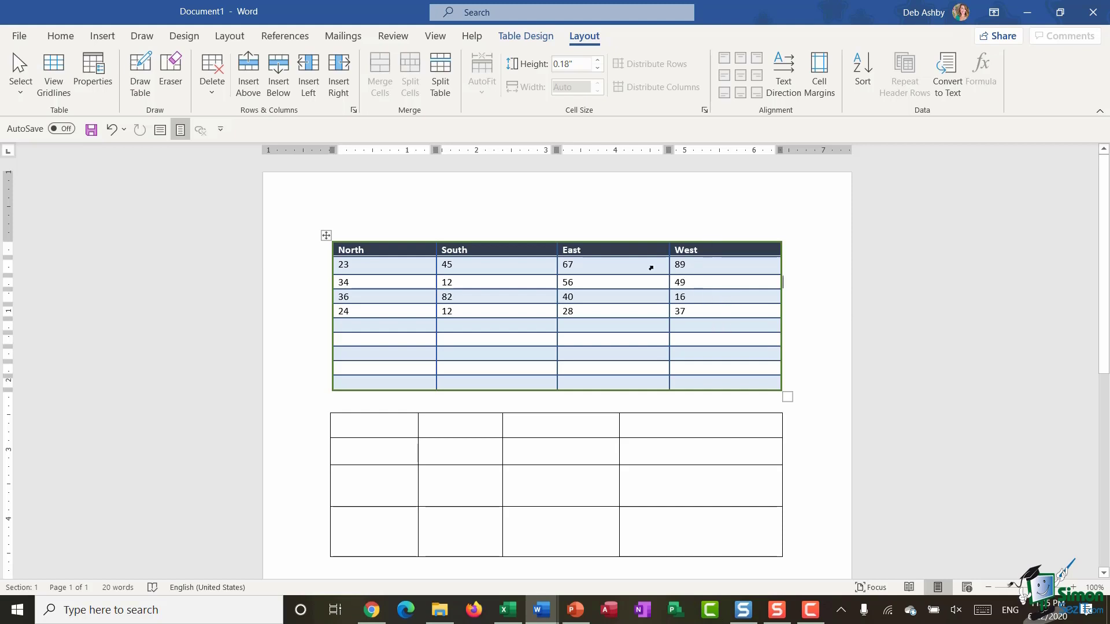
mouse_move(312, 289)
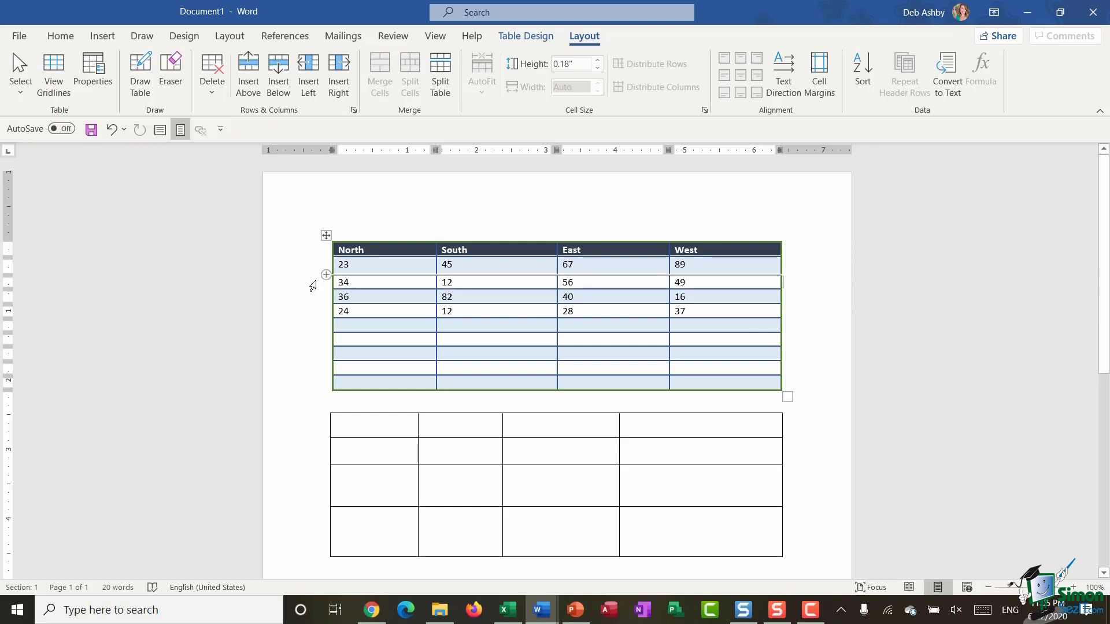
left_click(312, 283)
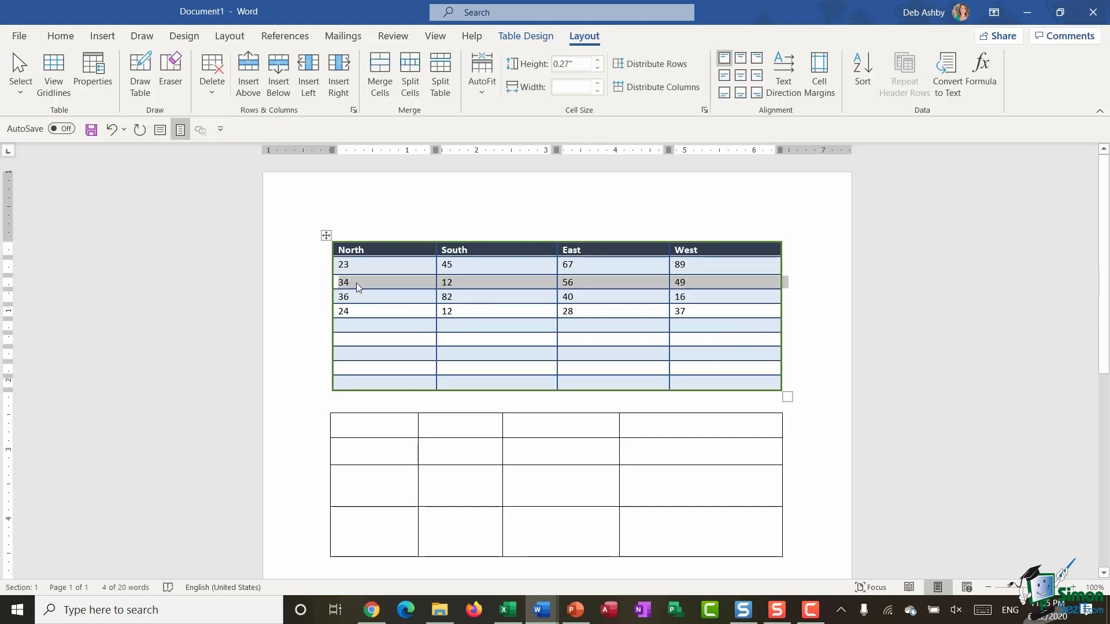
mouse_move(327, 288)
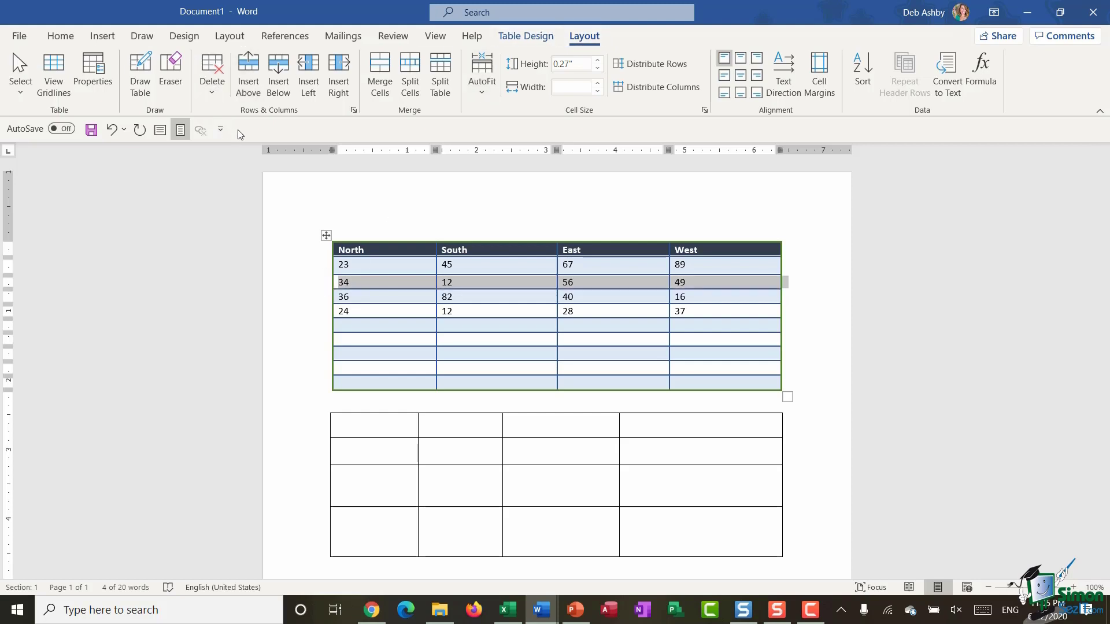
left_click(277, 85)
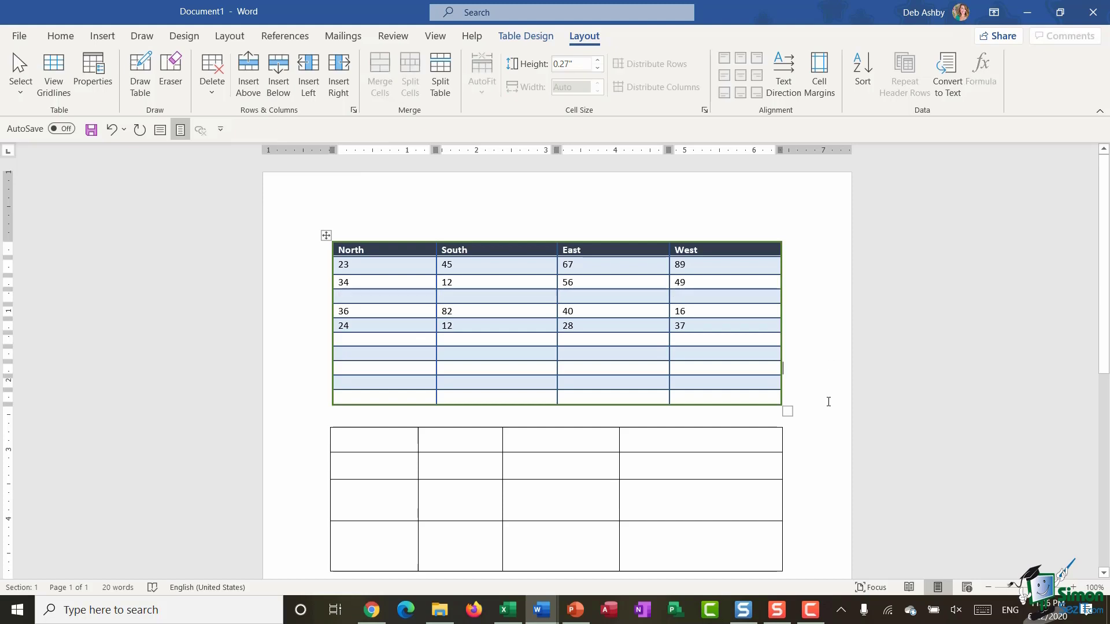
Step: Insert a blank column left of East and add another empty row below the 34 row
left_click(608, 235)
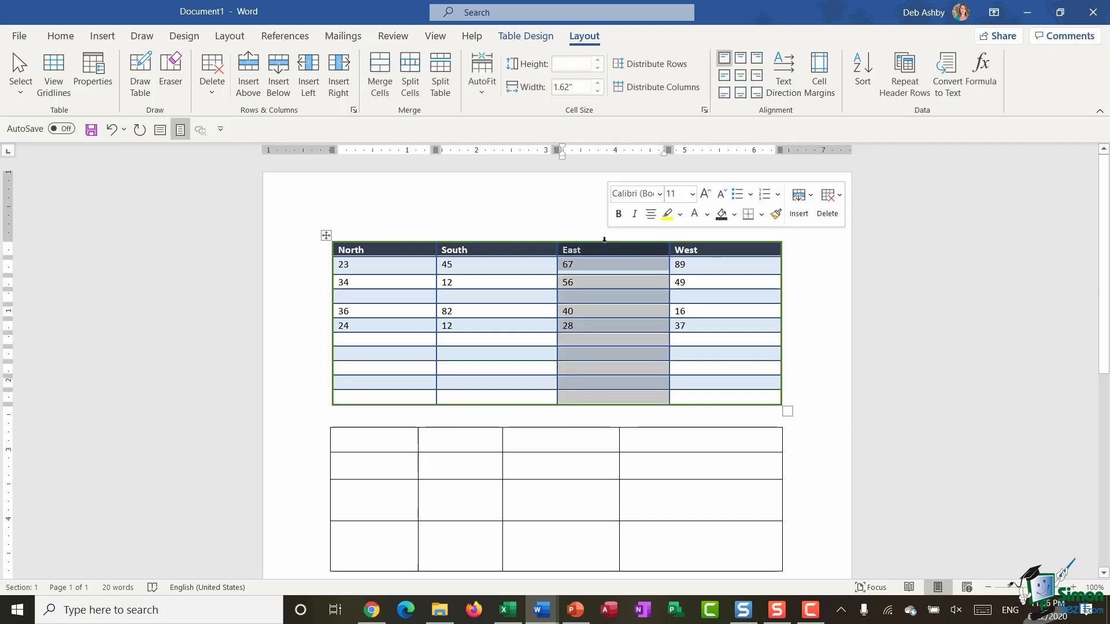
left_click(306, 87)
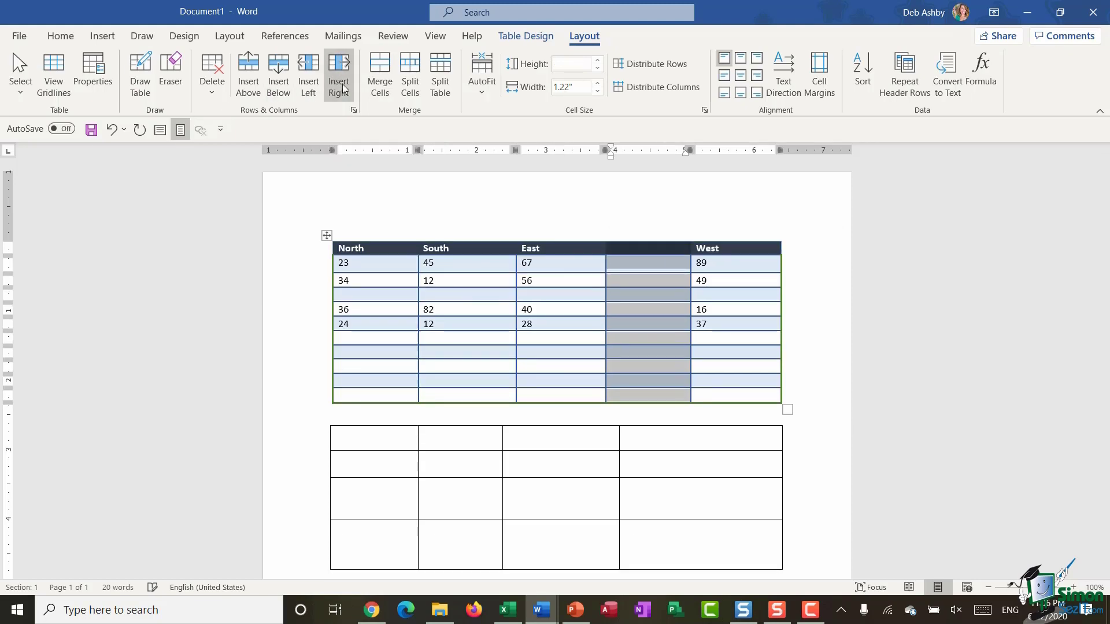
left_click(832, 347)
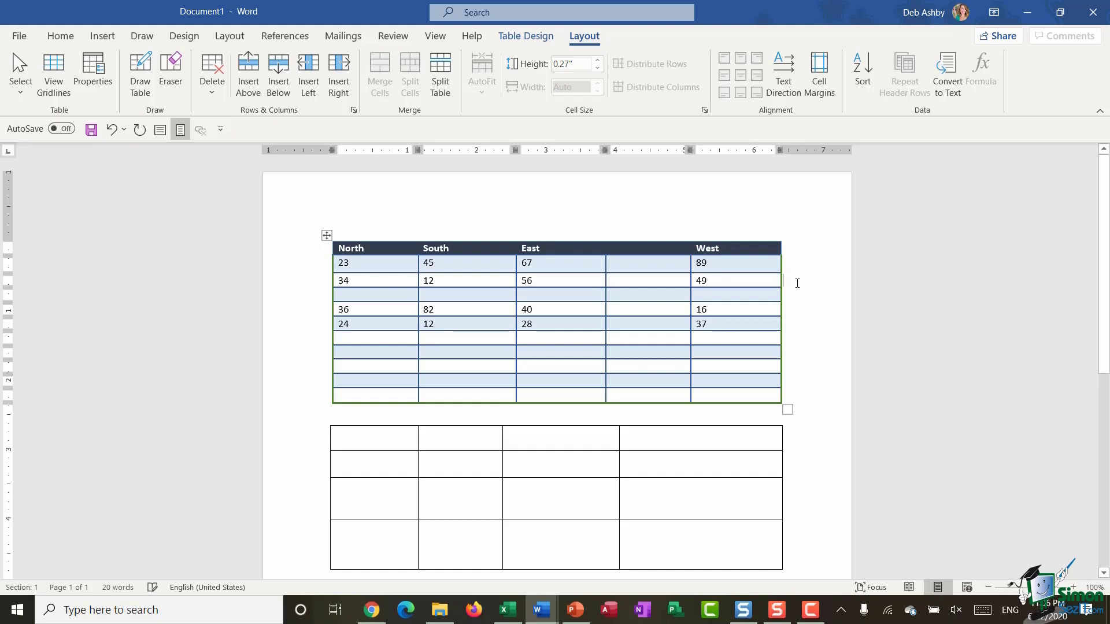
key("Return")
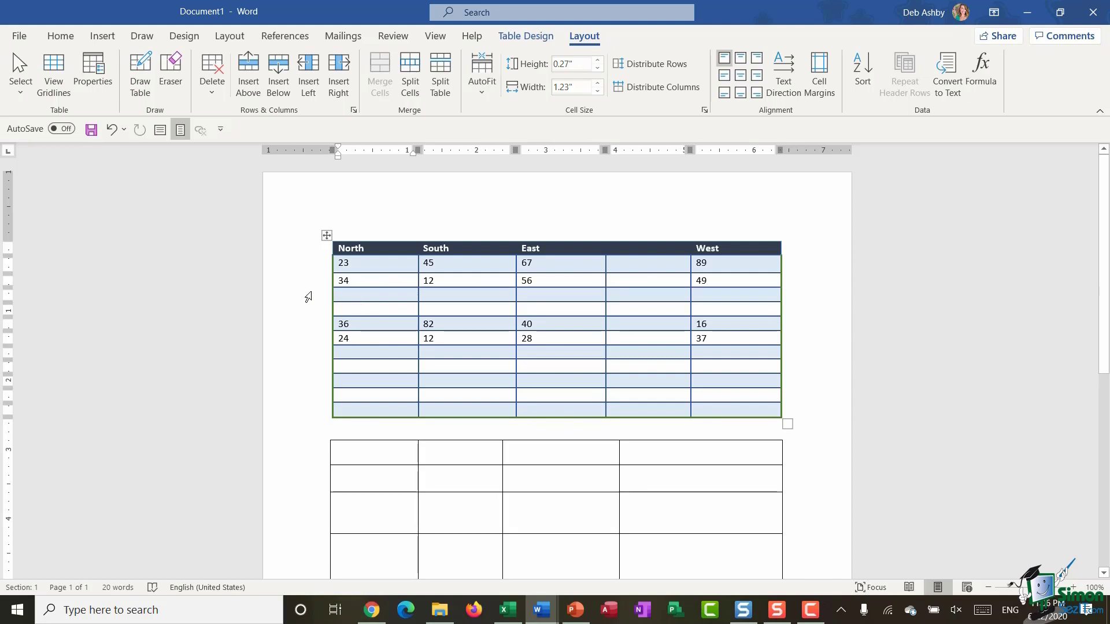
Step: Delete the two empty rows under the 34 row with Delete Rows
left_click_drag(307, 302, 308, 317)
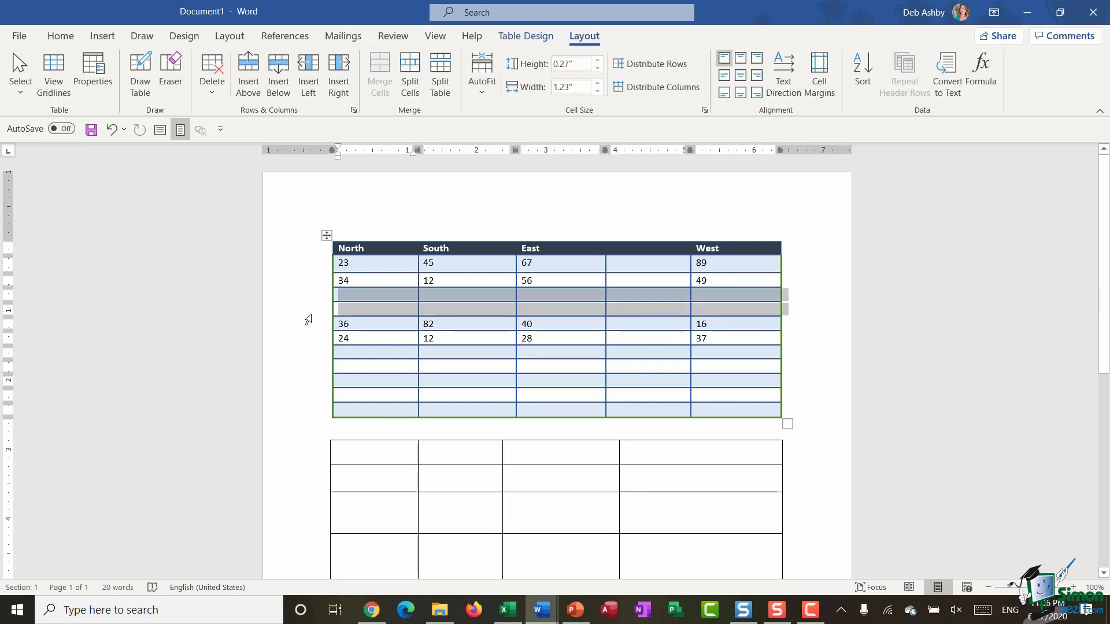
left_click(210, 93)
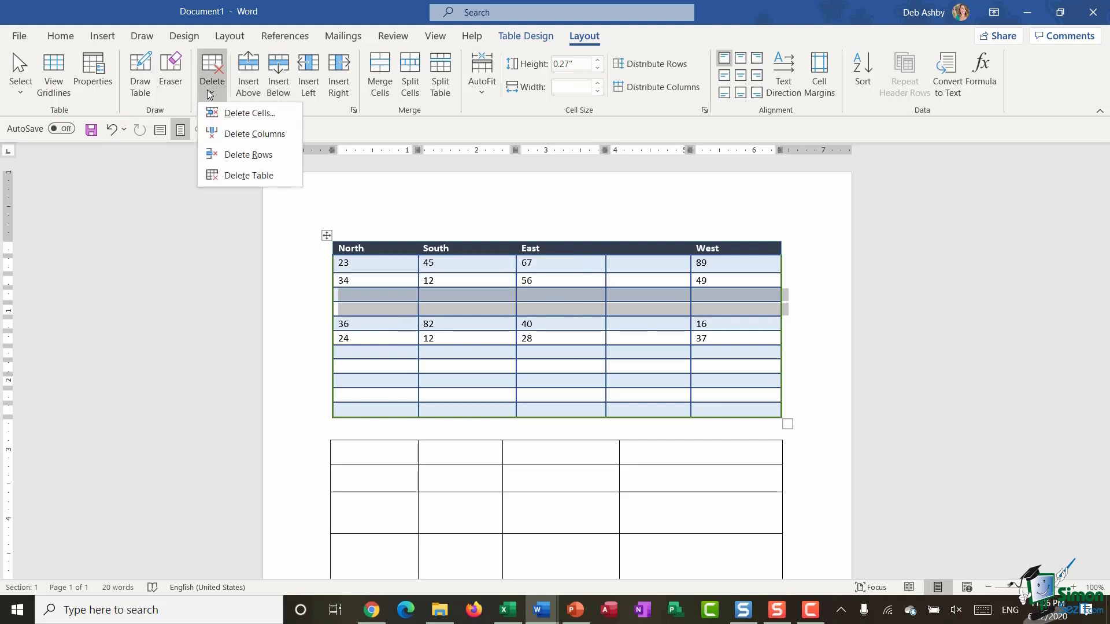
left_click(220, 156)
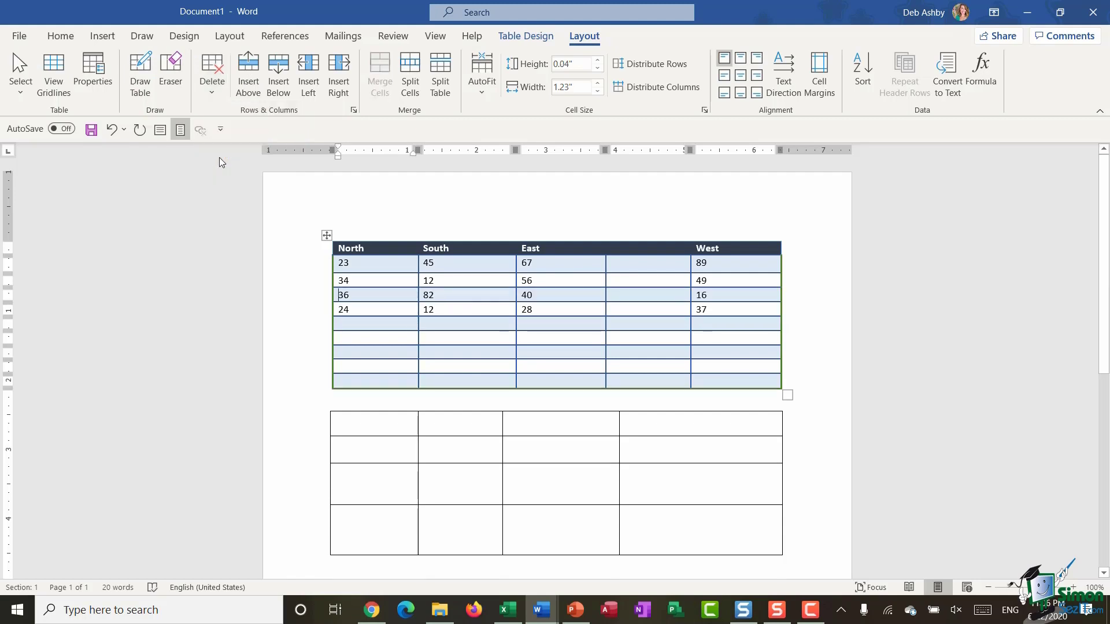
Step: Delete the five empty rows at the bottom of the table
left_click_drag(309, 325, 304, 381)
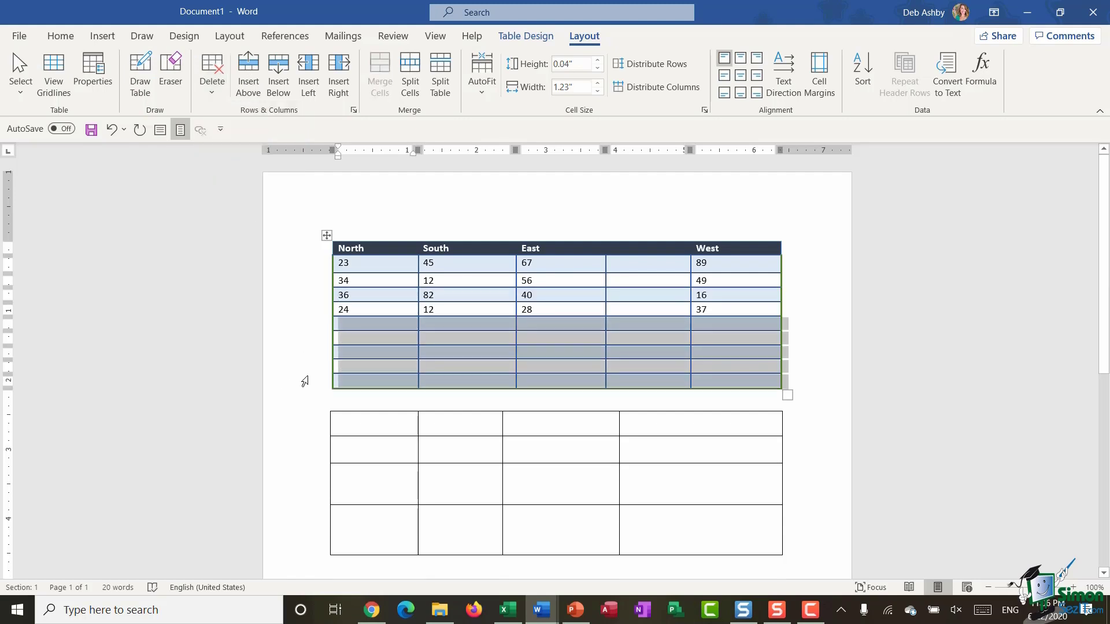
right_click(356, 324)
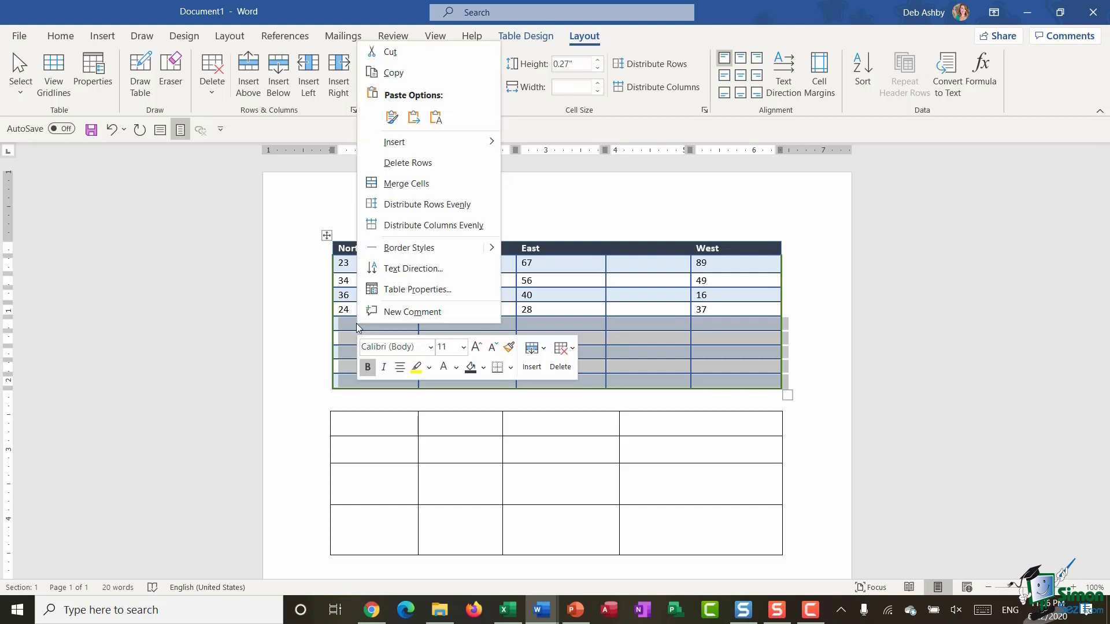
left_click(441, 168)
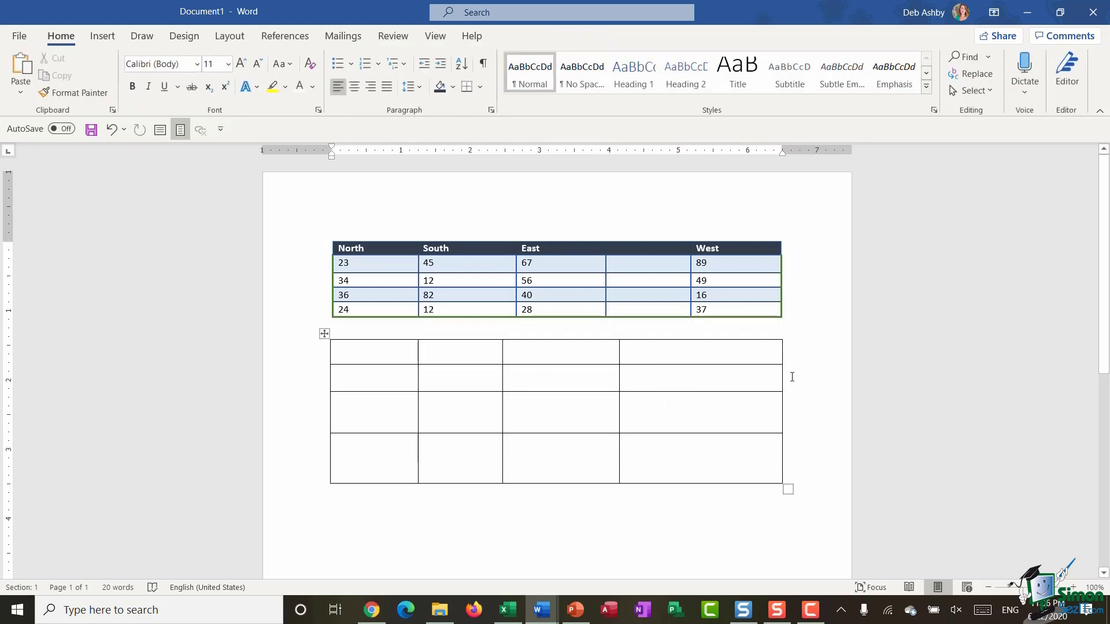
Step: Add a new empty row beneath the 24, 12, 28, 37 row at the table bottom
left_click(787, 313)
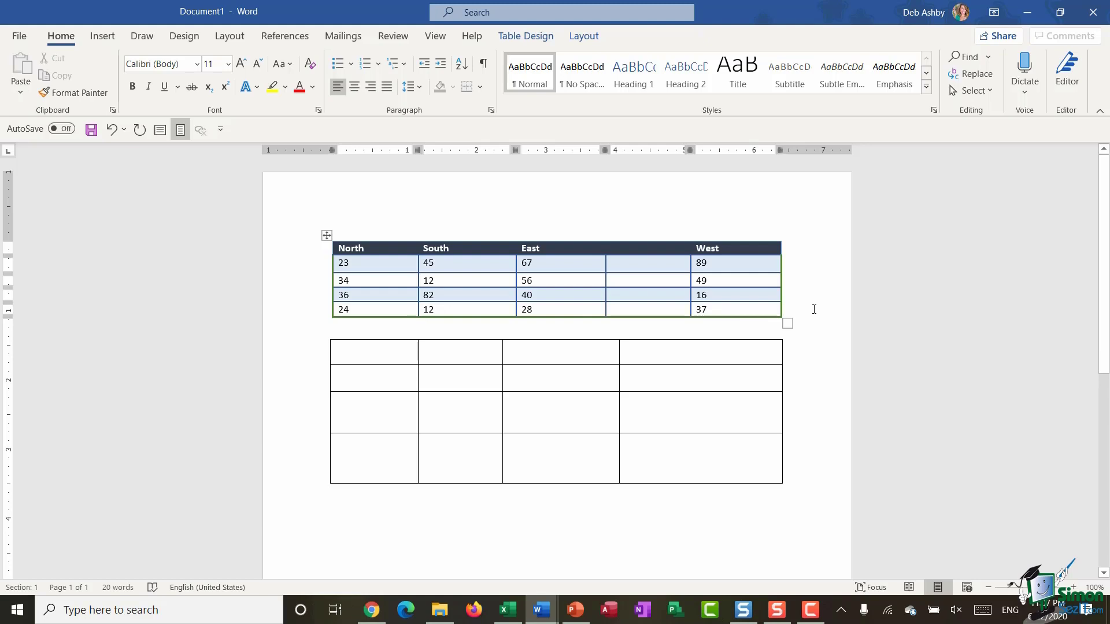
key("Return")
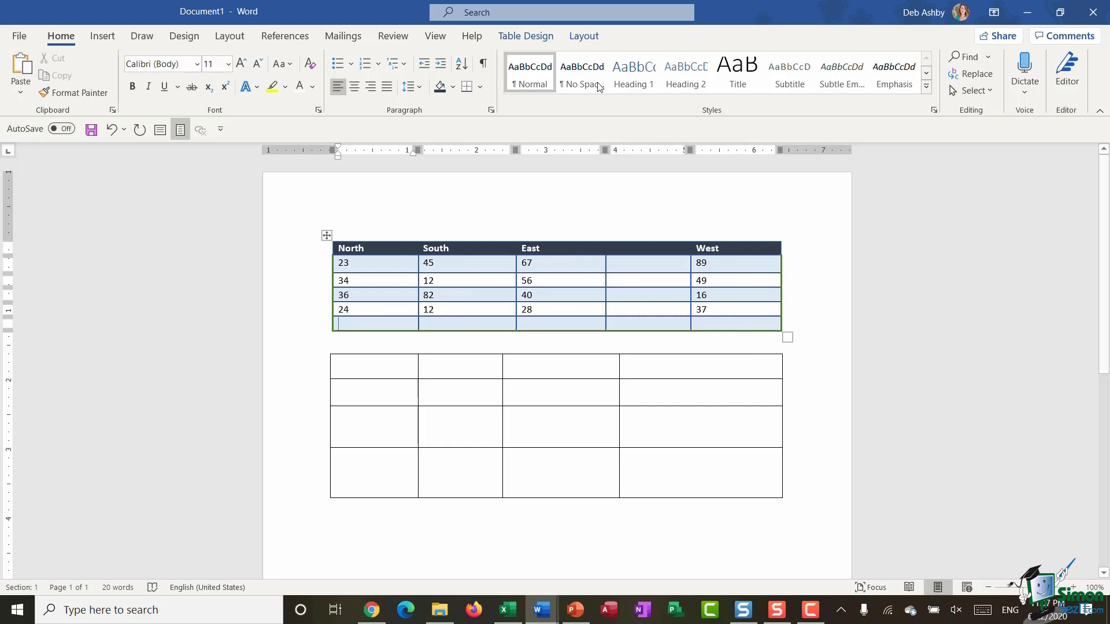
left_click(585, 38)
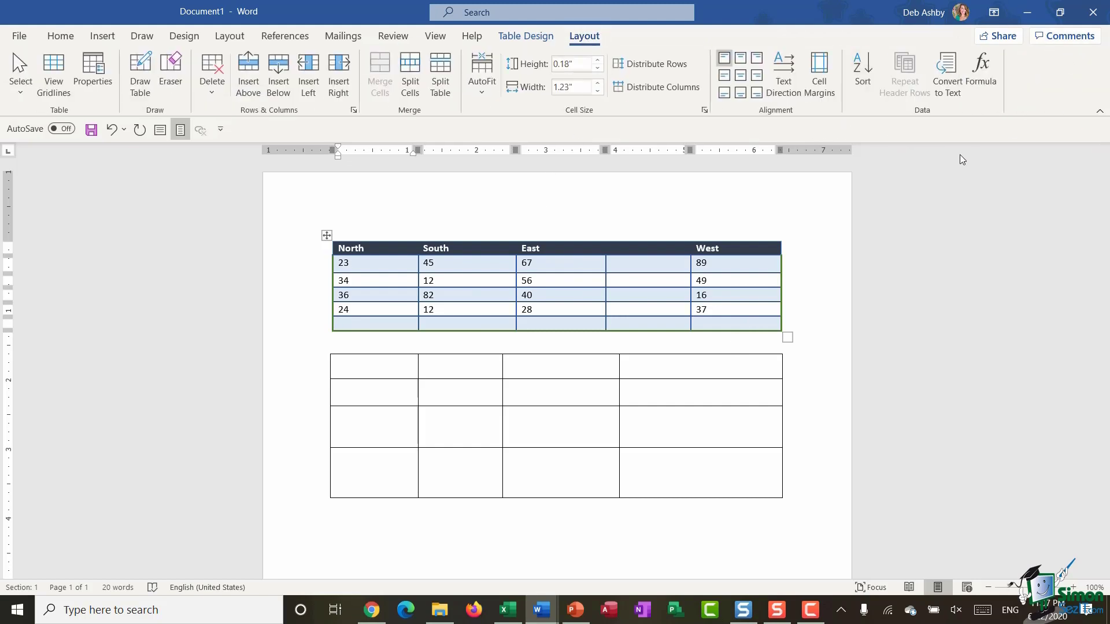
Step: Open the Formula dialog for the North total cell, keeping the proposed =SUM(ABOVE)
left_click(984, 78)
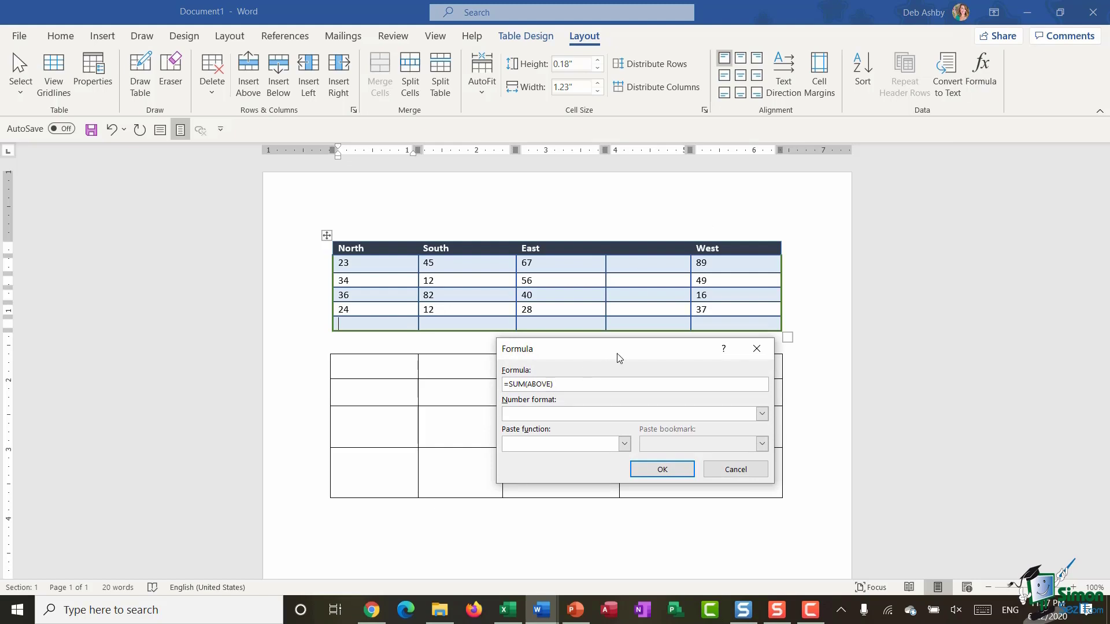
left_click_drag(617, 353, 504, 364)
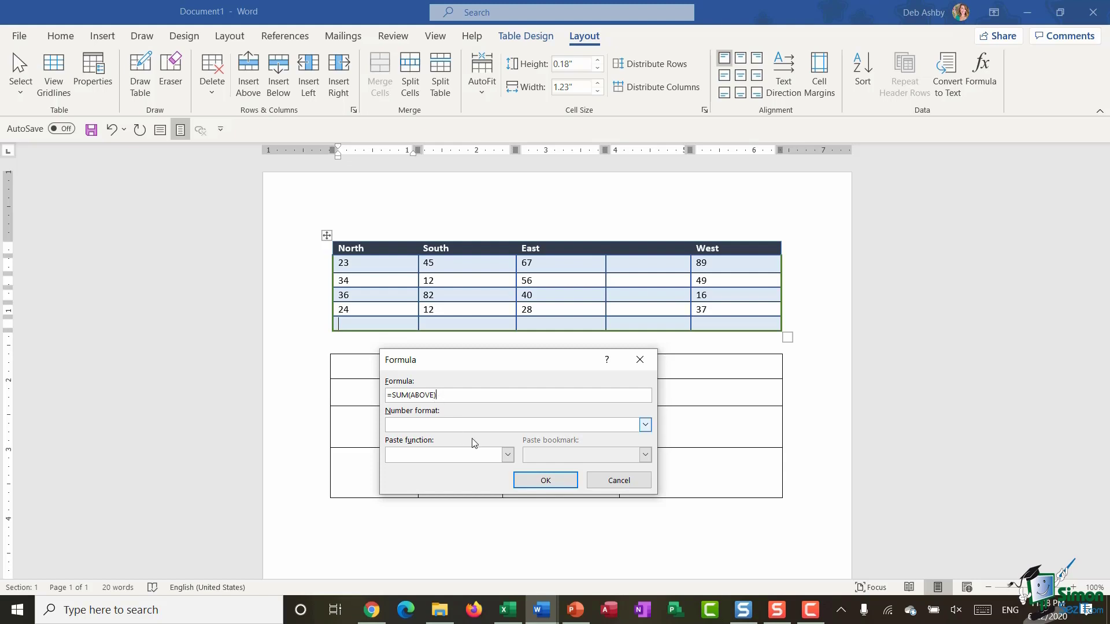
left_click(508, 455)
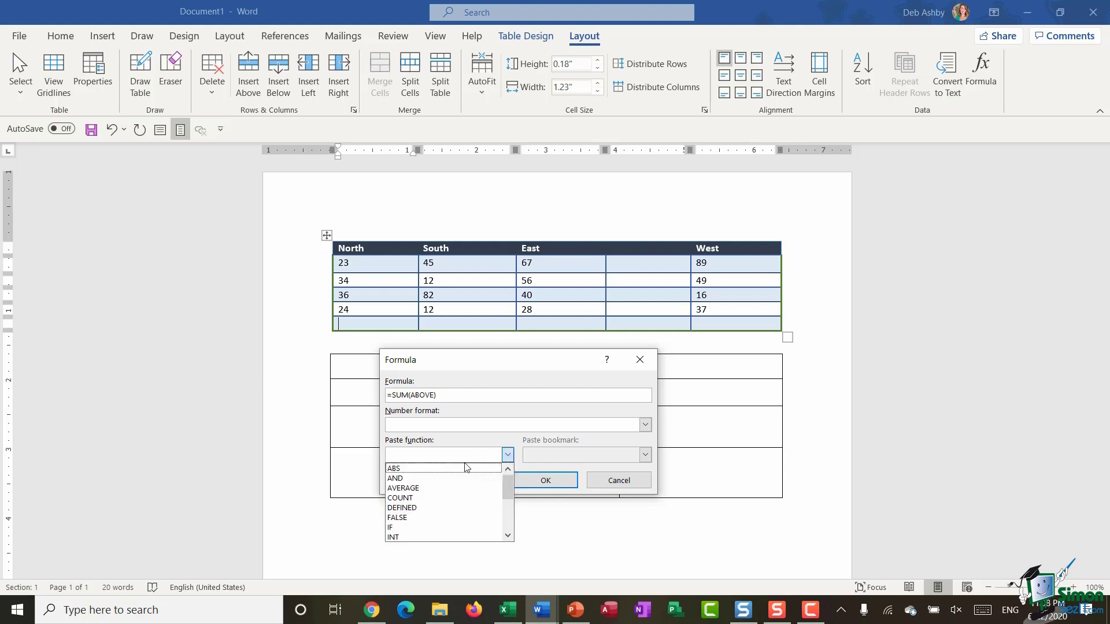
left_click(507, 456)
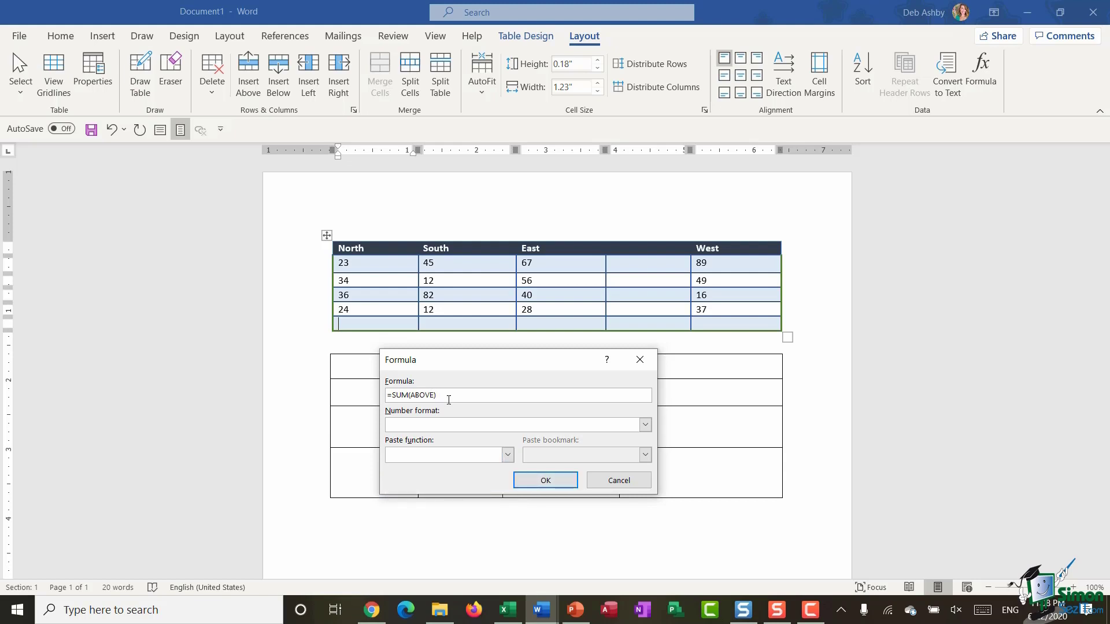
left_click(506, 455)
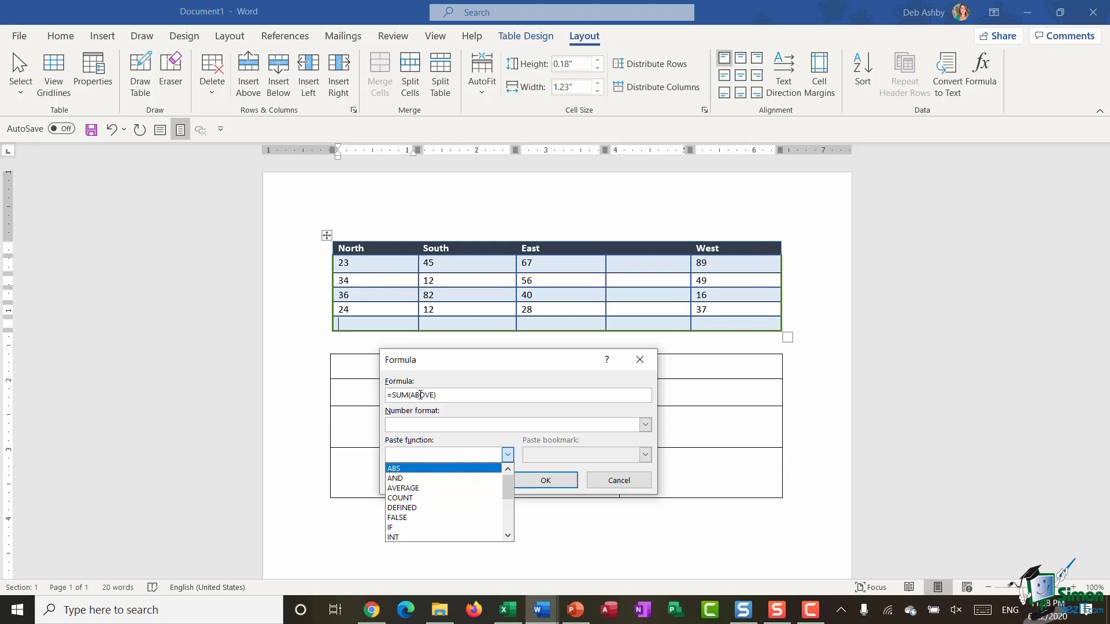
left_click(458, 397)
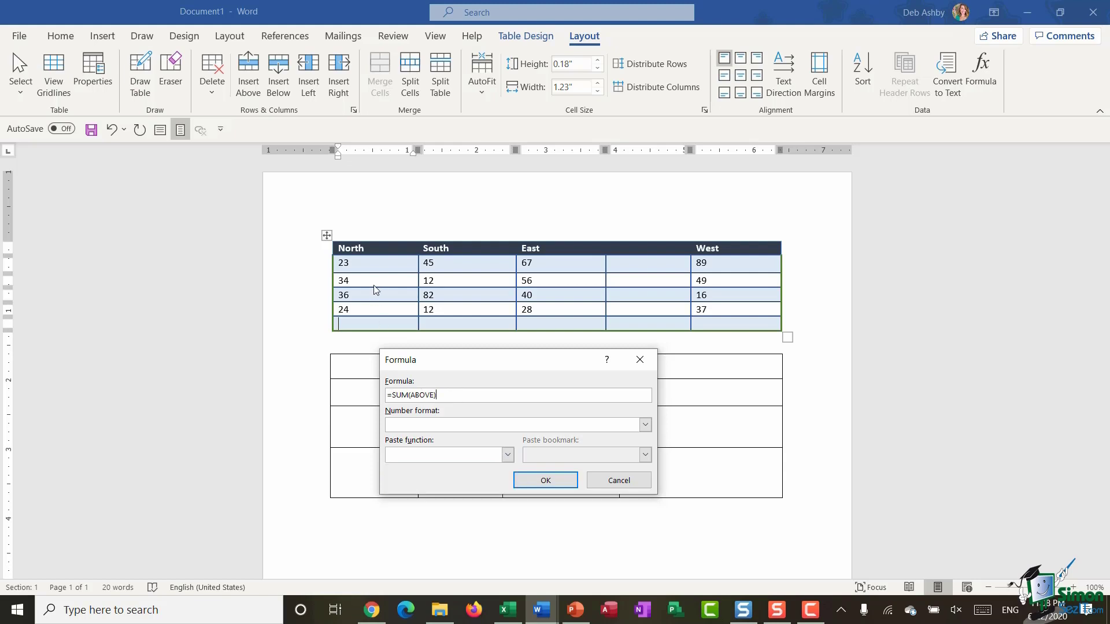
Step: Confirm =SUM(ABOVE) for North (117) and enter =AVERAGE(ABOVE) for the South total (37.75)
left_click(544, 480)
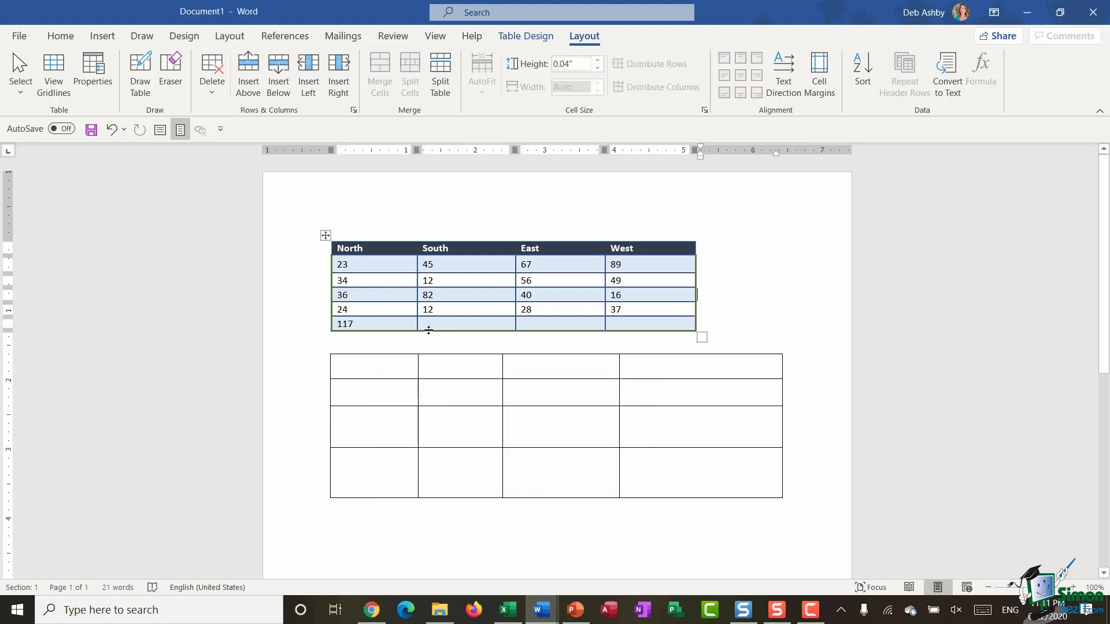
left_click(427, 325)
left_click(980, 69)
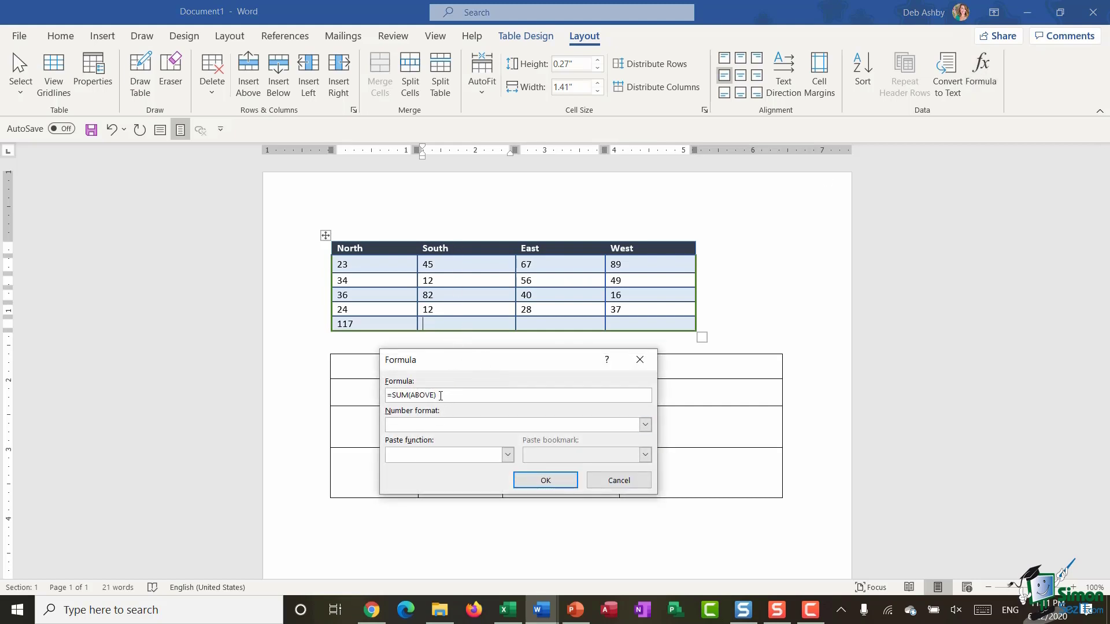
left_click_drag(438, 395, 392, 398)
key("BackSpace")
left_click(507, 455)
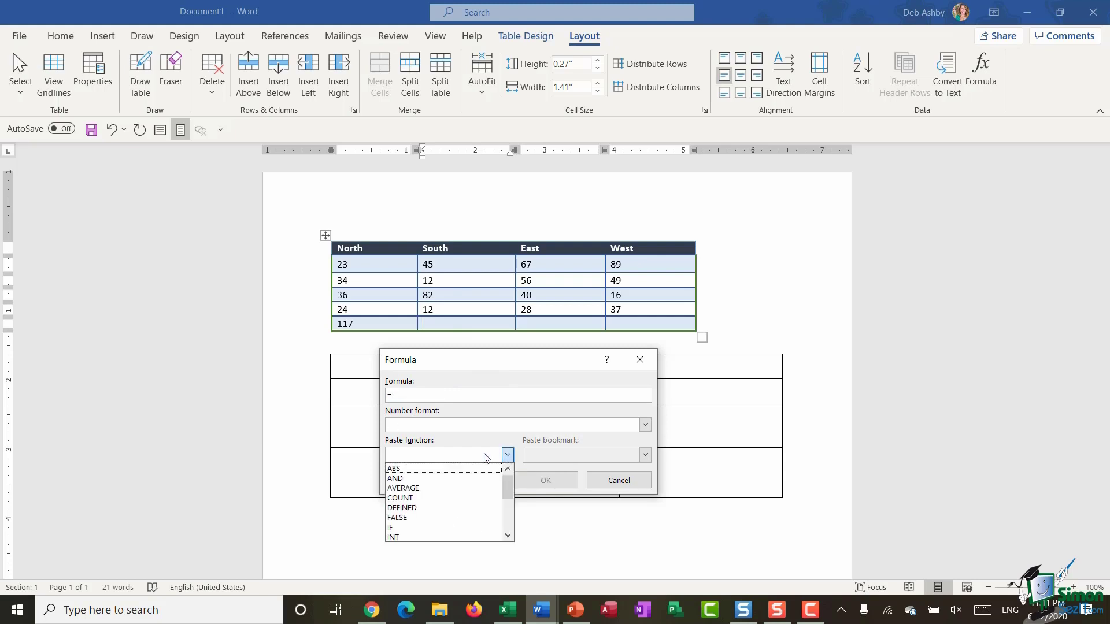
left_click(414, 489)
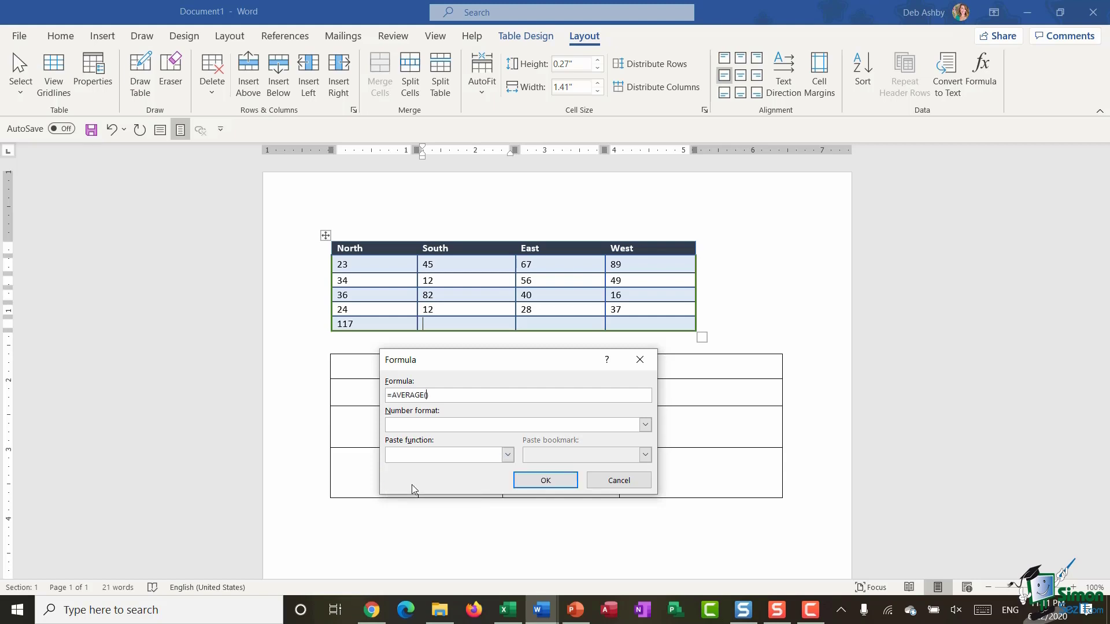
type("ABOVE")
left_click(545, 482)
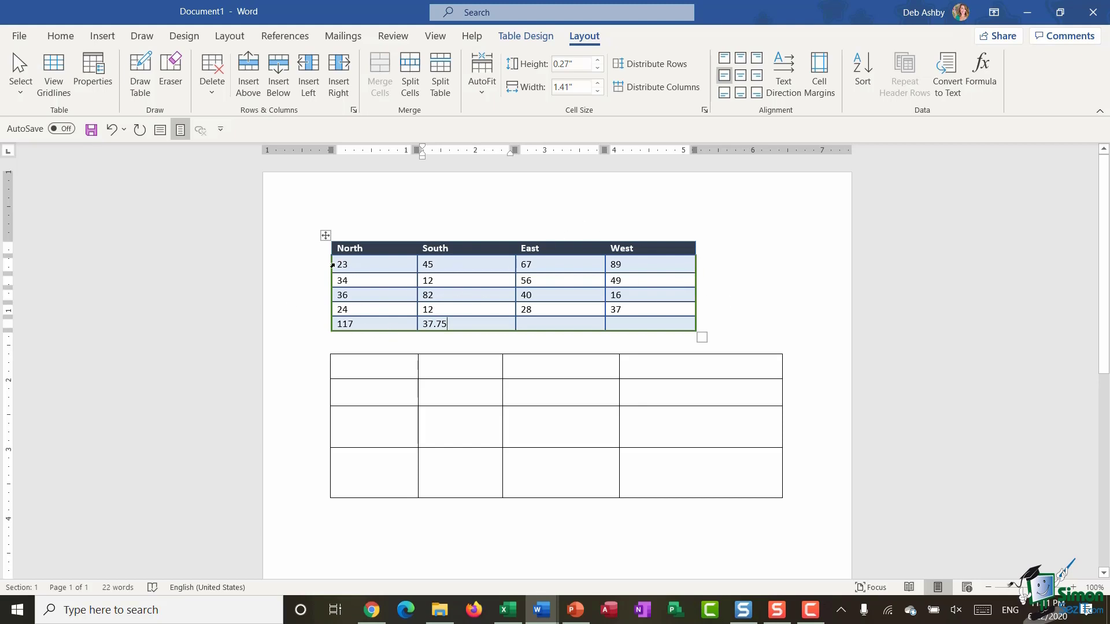
Step: Centre all the figures, including the 117 and 37.75 totals, with Align Center
left_click_drag(333, 265, 624, 322)
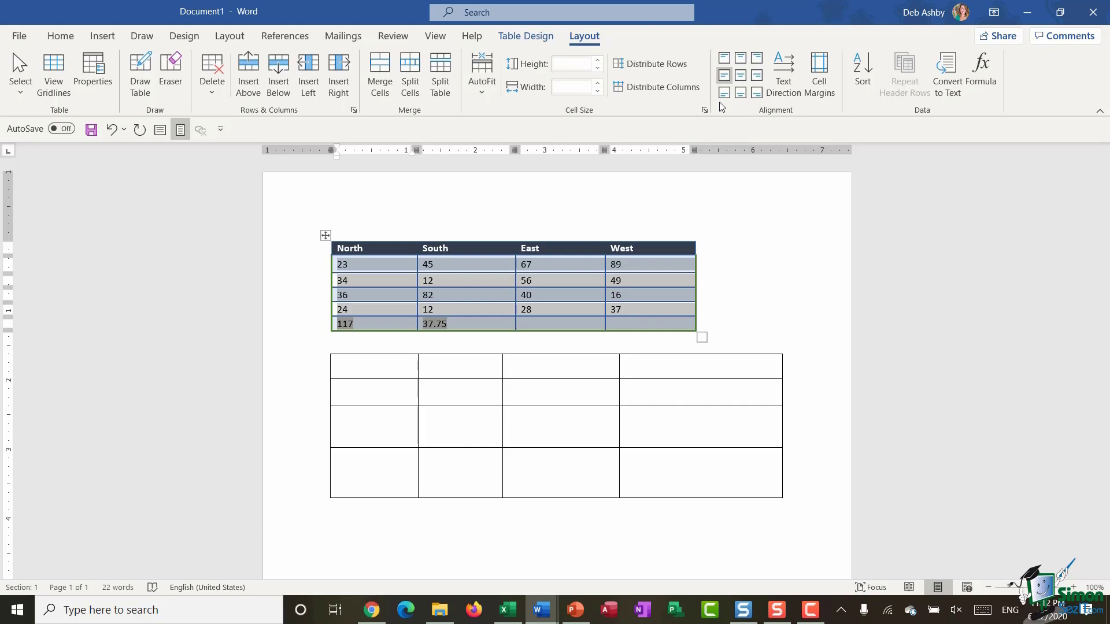
left_click(743, 80)
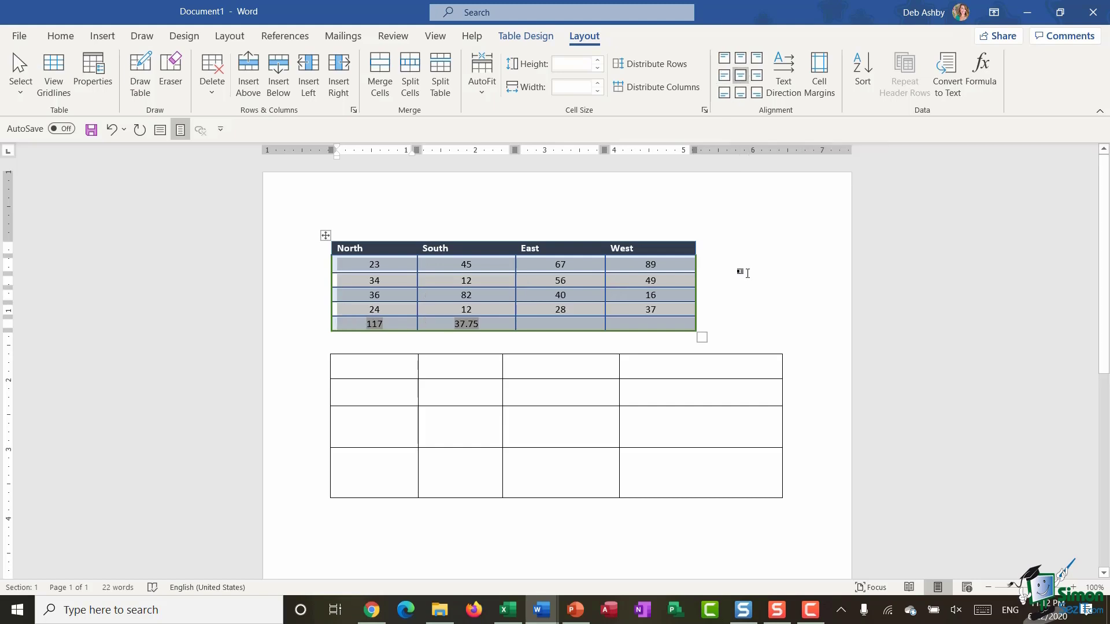
left_click(795, 292)
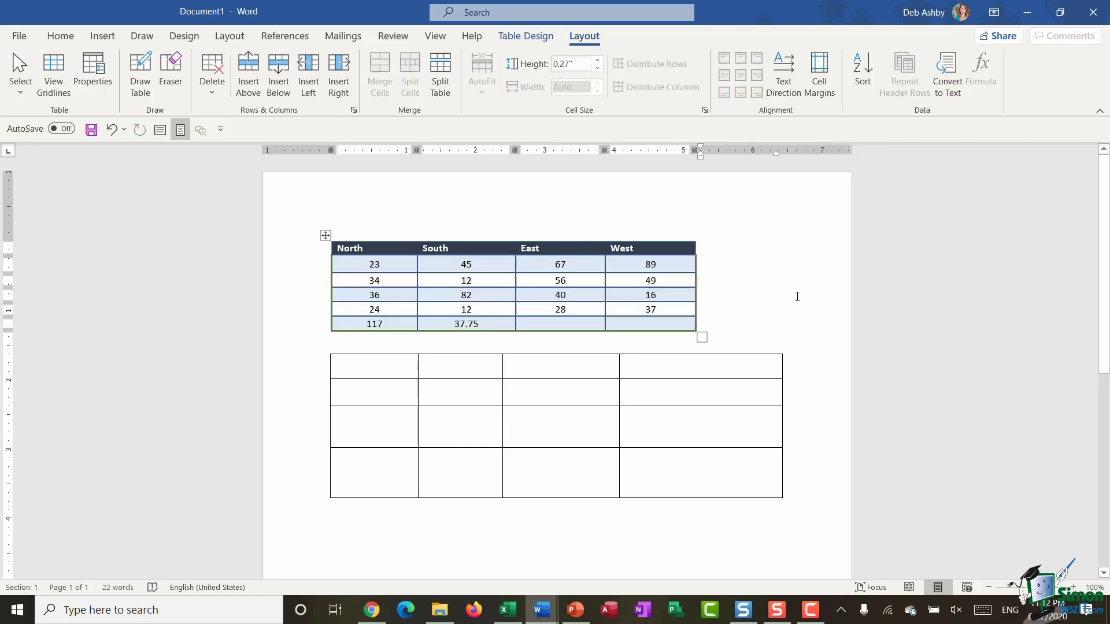
left_click(539, 392)
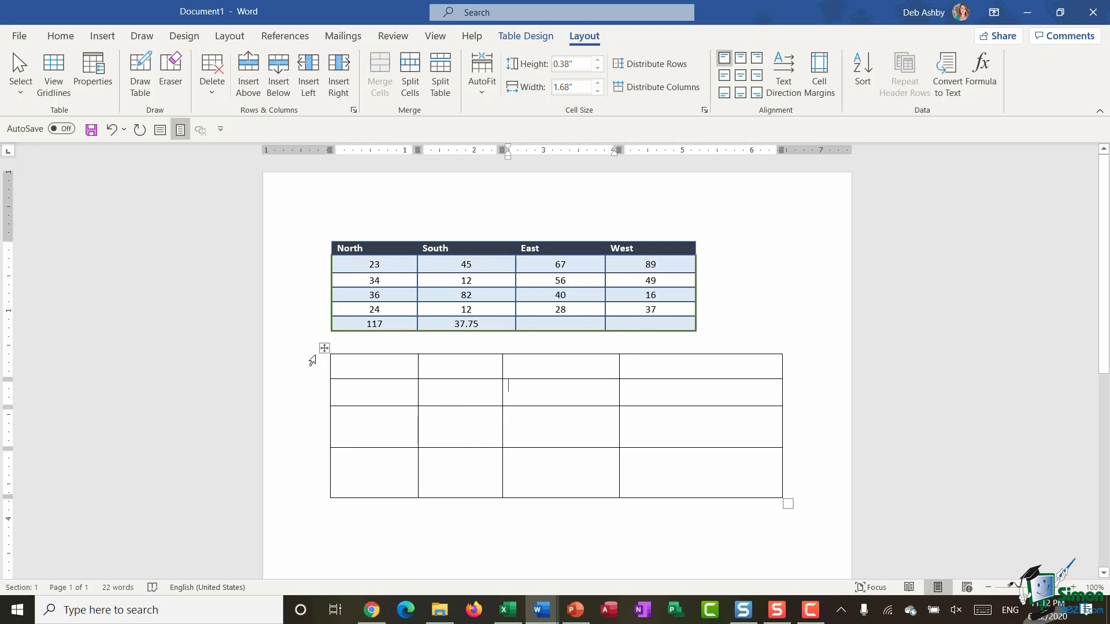
Step: Delete the empty hand-drawn lower table with Delete Table
mouse_move(318, 371)
left_click(324, 348)
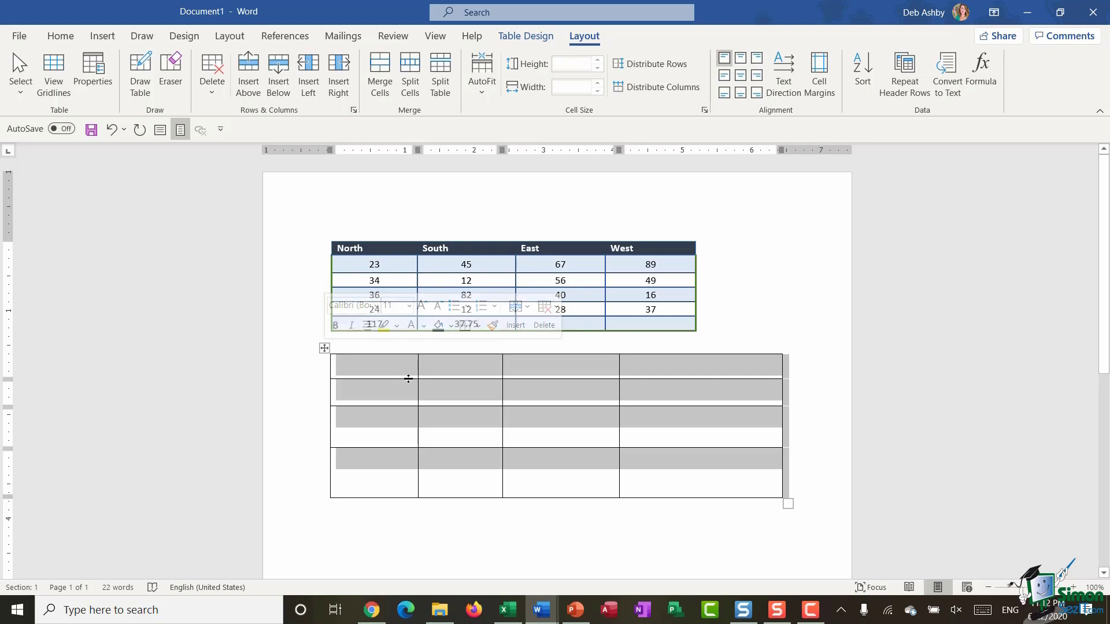
right_click(445, 363)
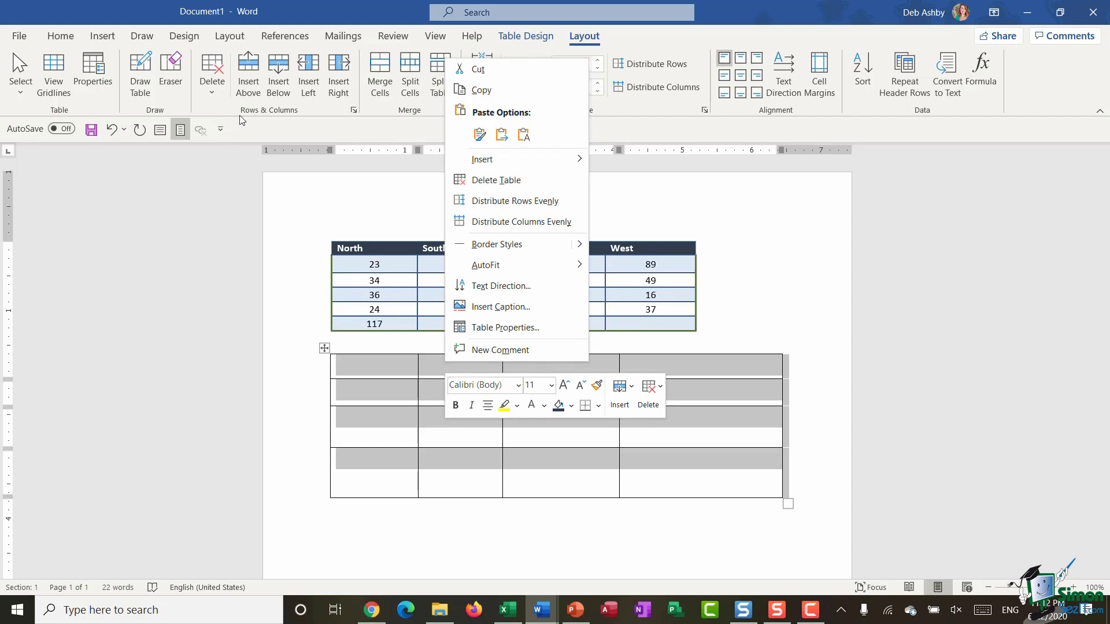
left_click(220, 98)
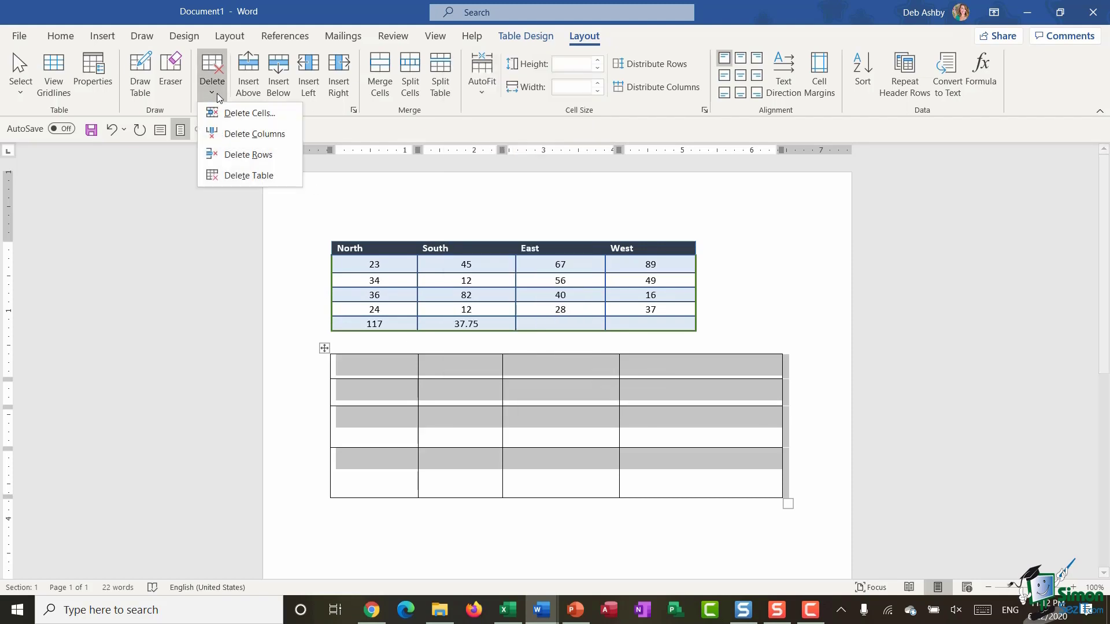
left_click(224, 176)
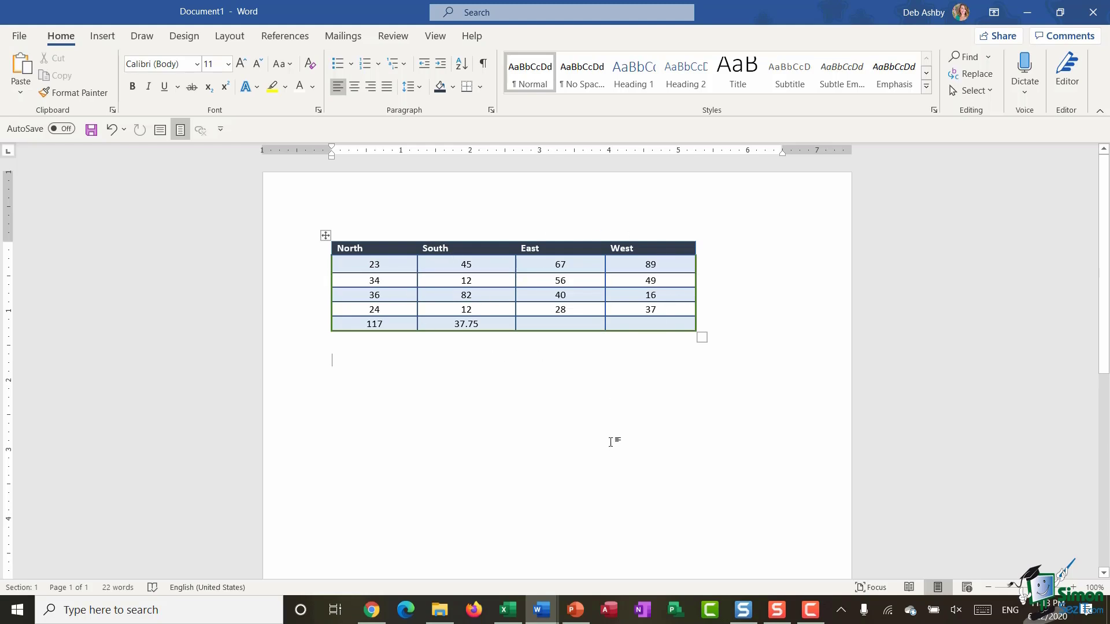
Step: Convert the North/South/East/West table to text, keeping Tabs as the separator
left_click(326, 236)
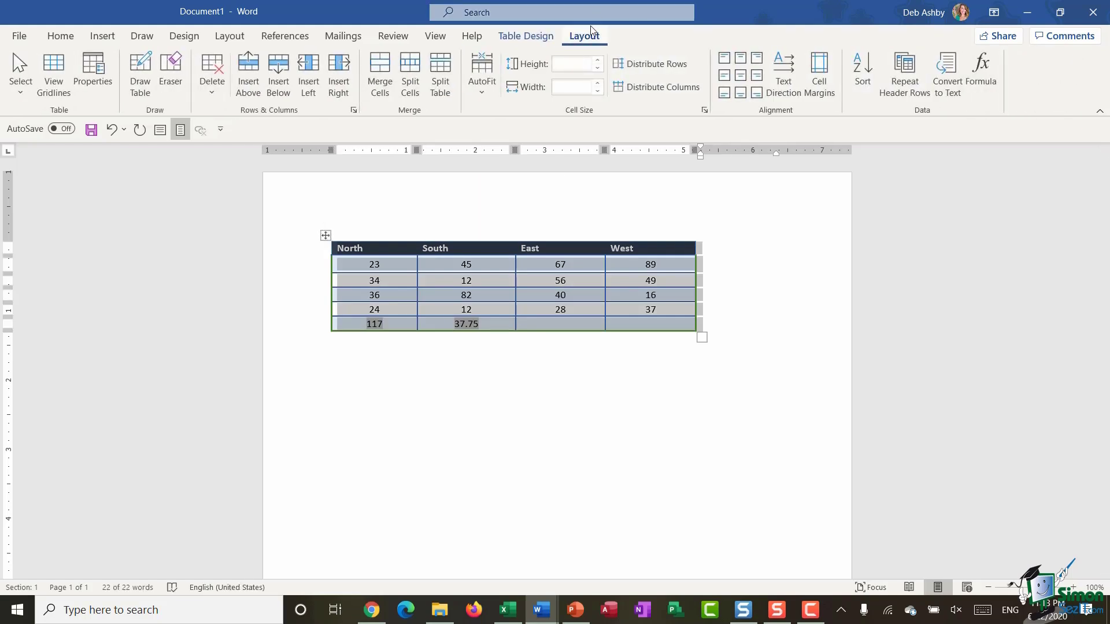
left_click(948, 77)
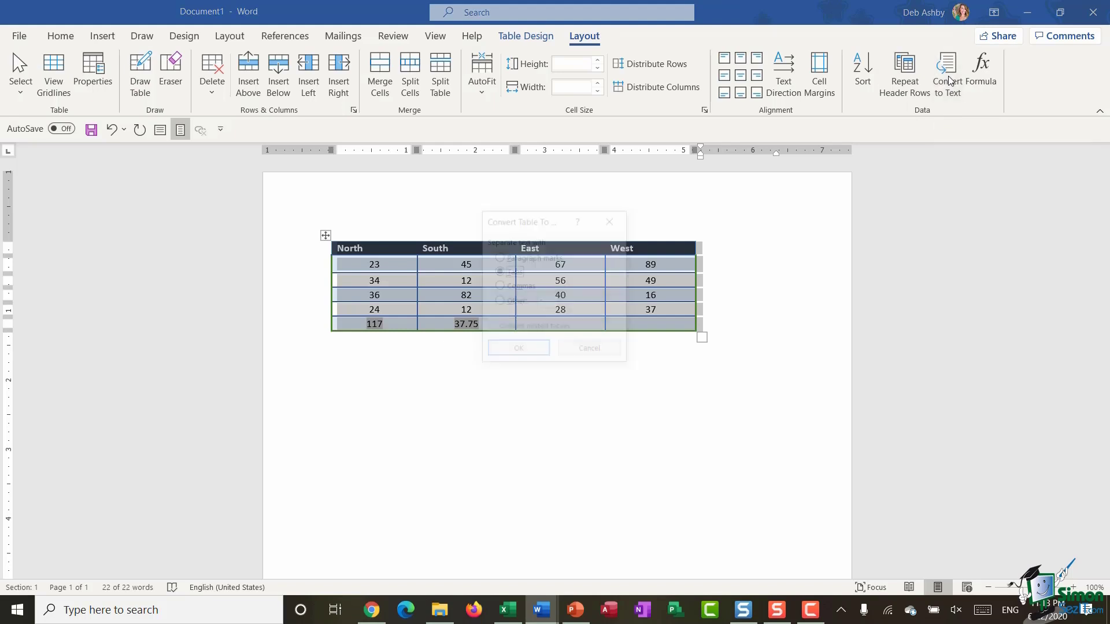
left_click_drag(531, 221, 777, 186)
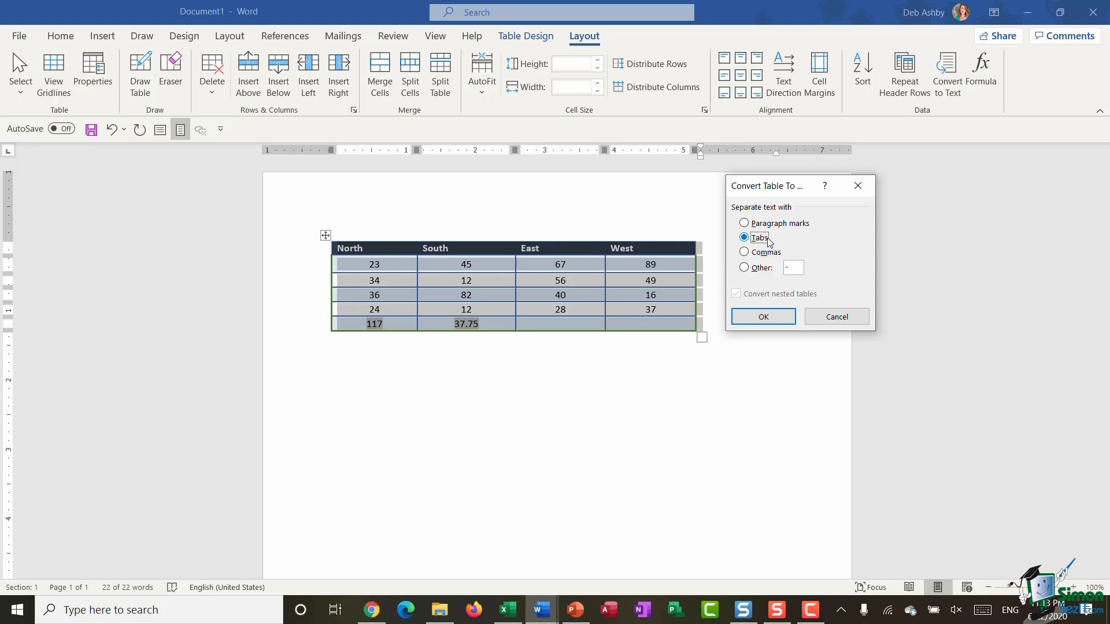
left_click(762, 317)
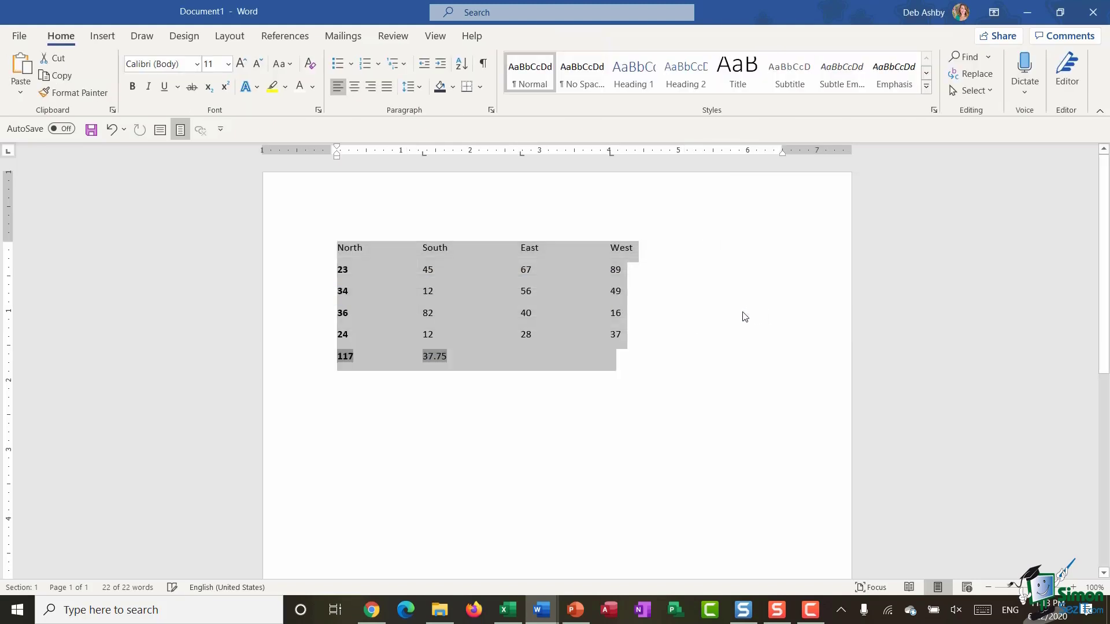
Step: Convert the six tab-separated lines into a 4-column table using Tabs as separator
left_click(675, 305)
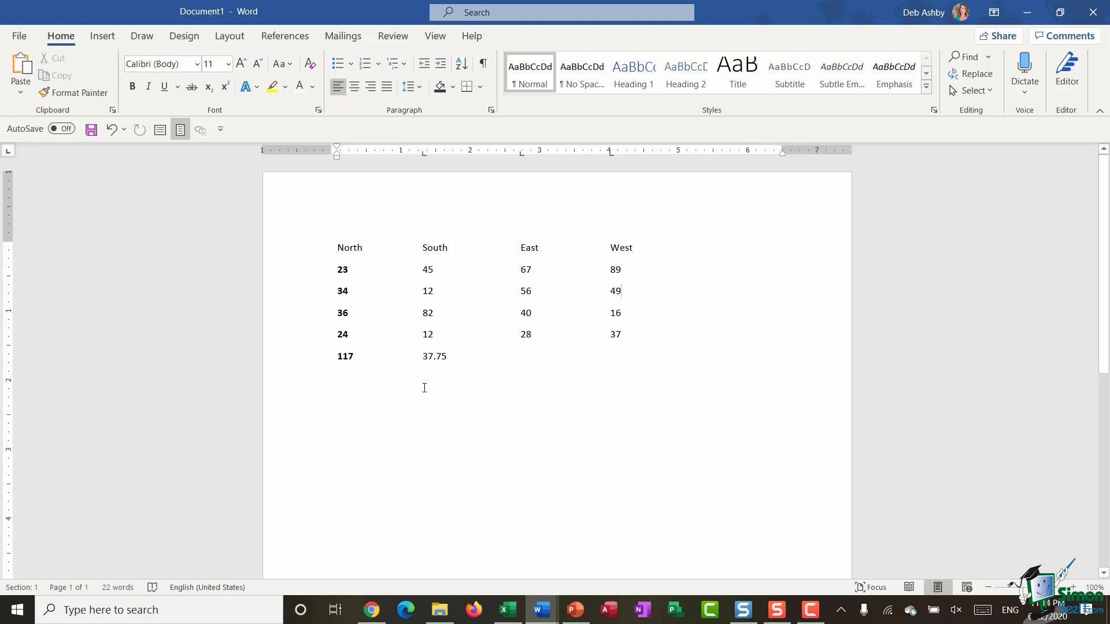
left_click_drag(301, 252, 313, 362)
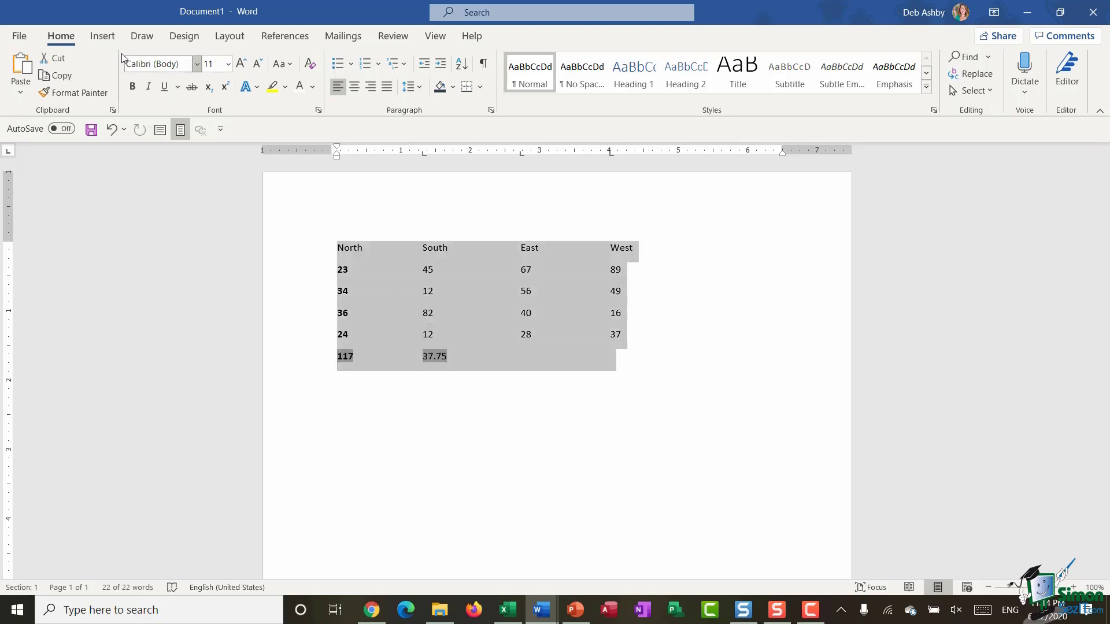
left_click(102, 37)
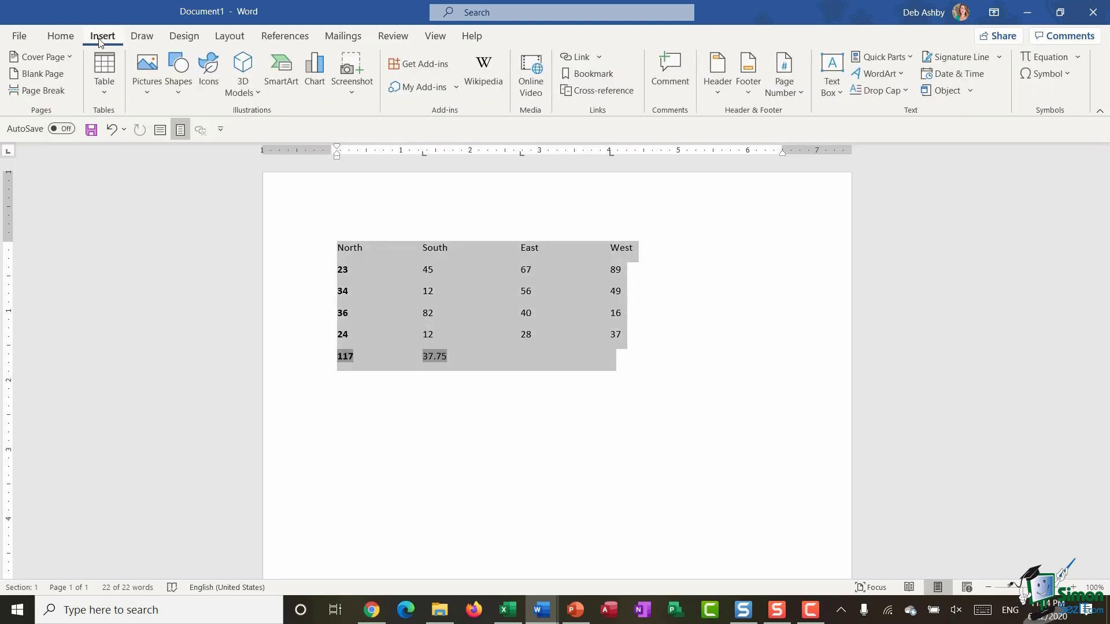
left_click(105, 95)
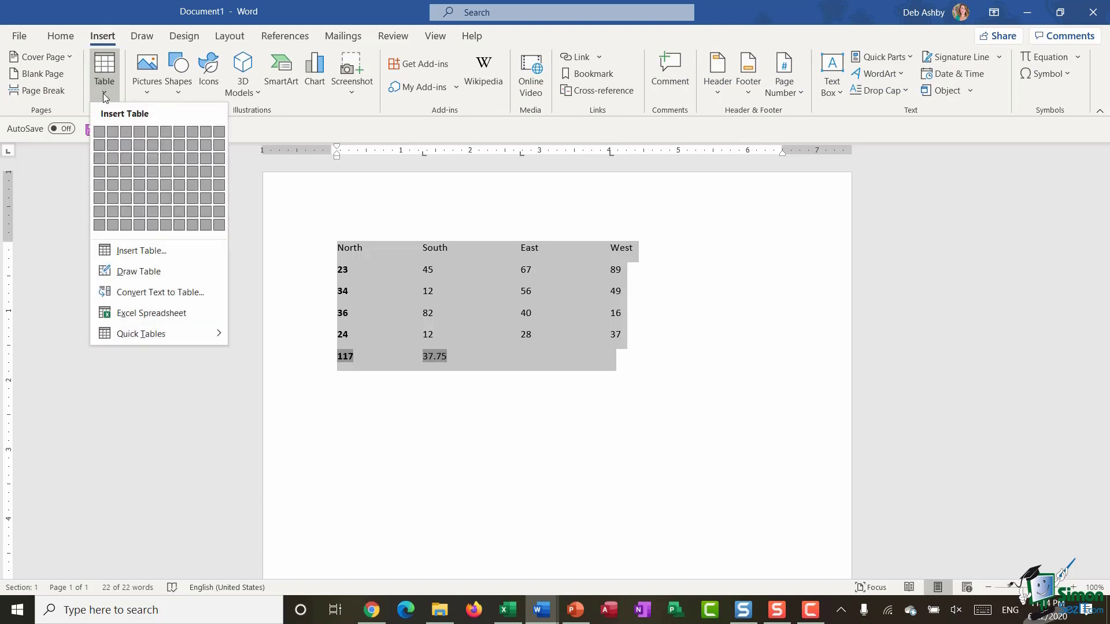
left_click(210, 298)
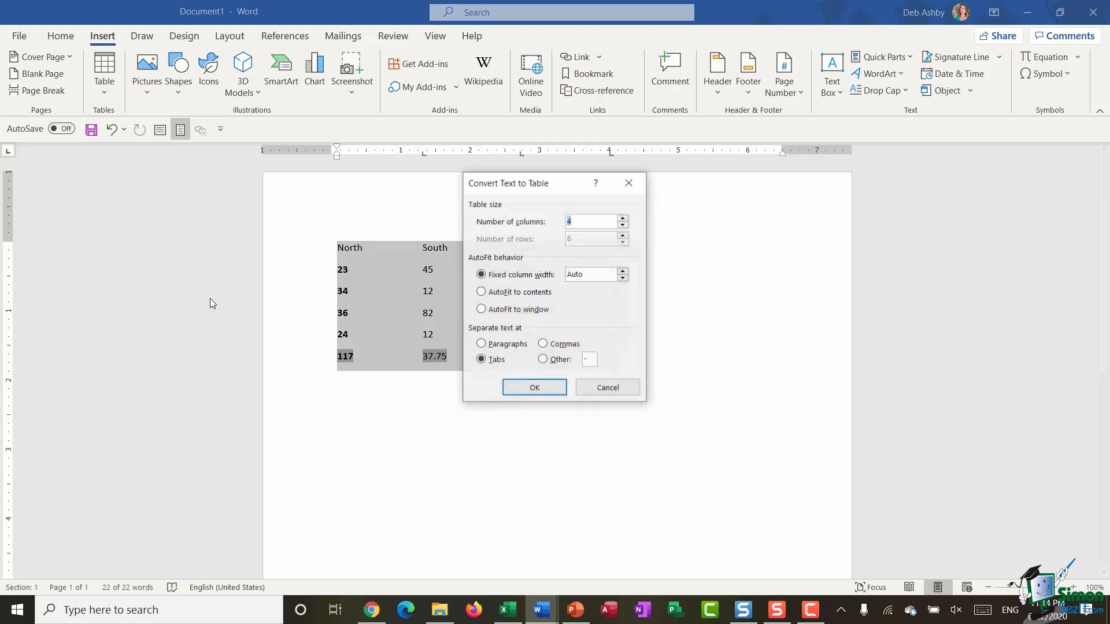
left_click_drag(507, 183, 740, 193)
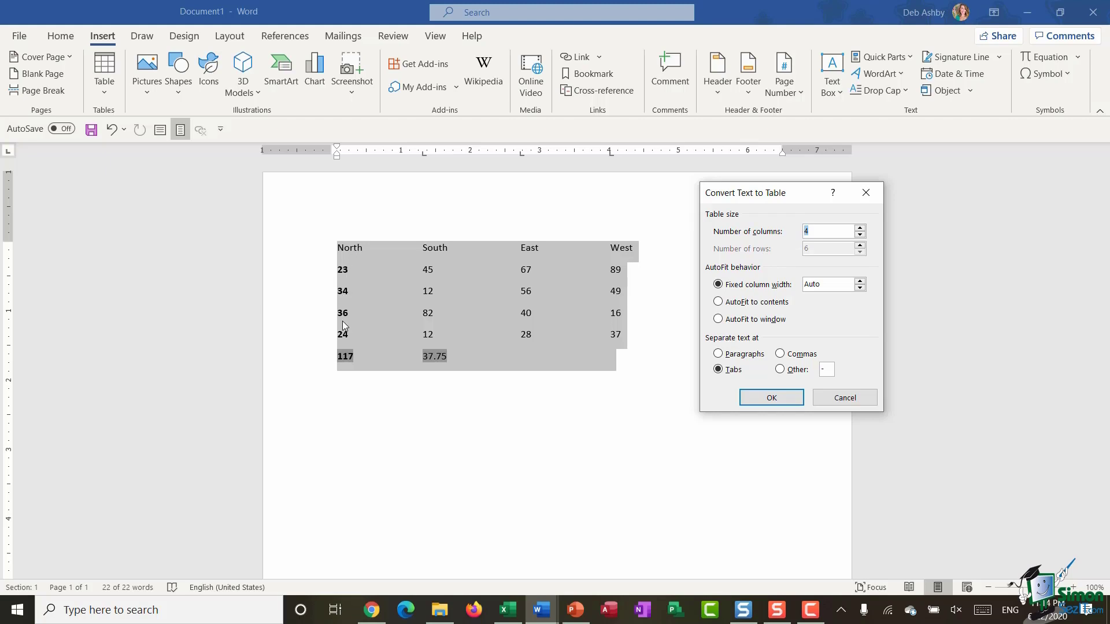
left_click(771, 398)
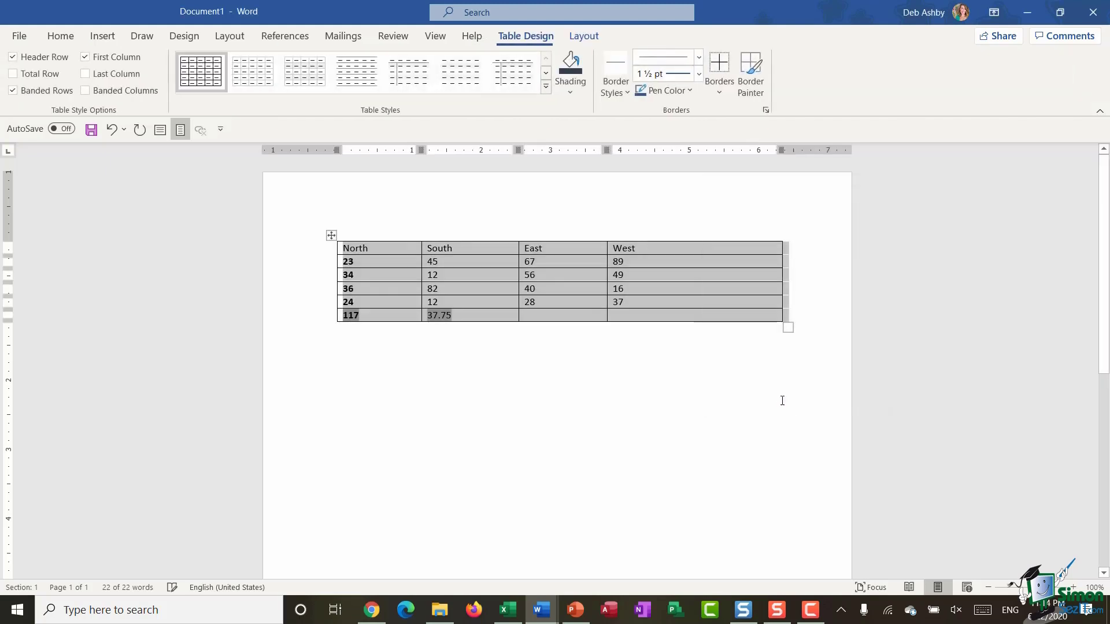
left_click(604, 408)
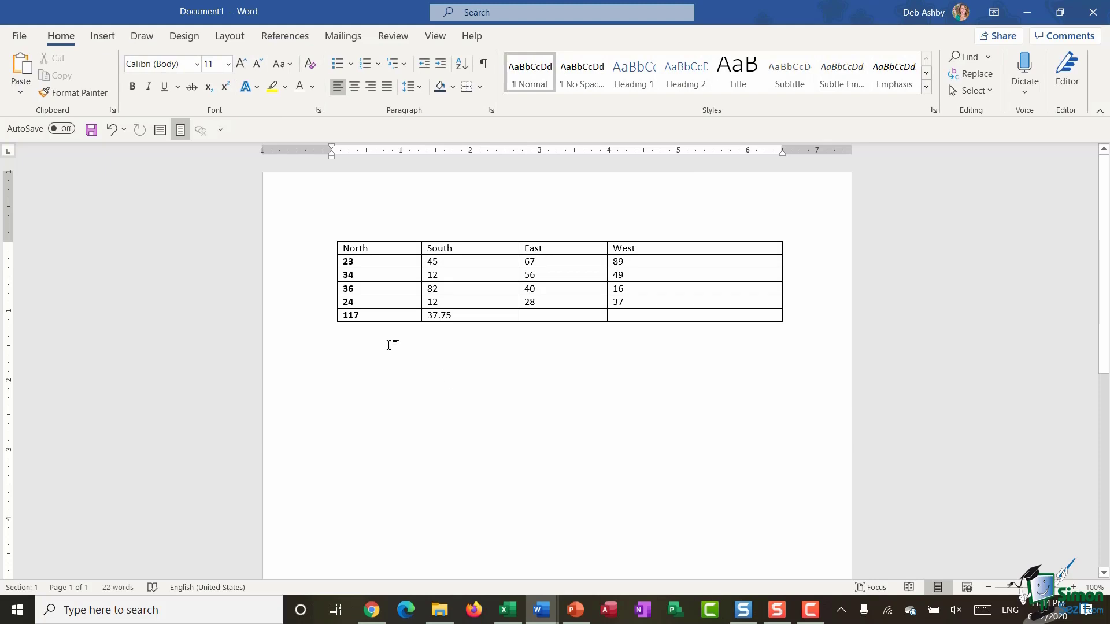
Step: Undo the first column's bold formatting, then drag borders to widen the North, East and South columns
key("ctrl+z")
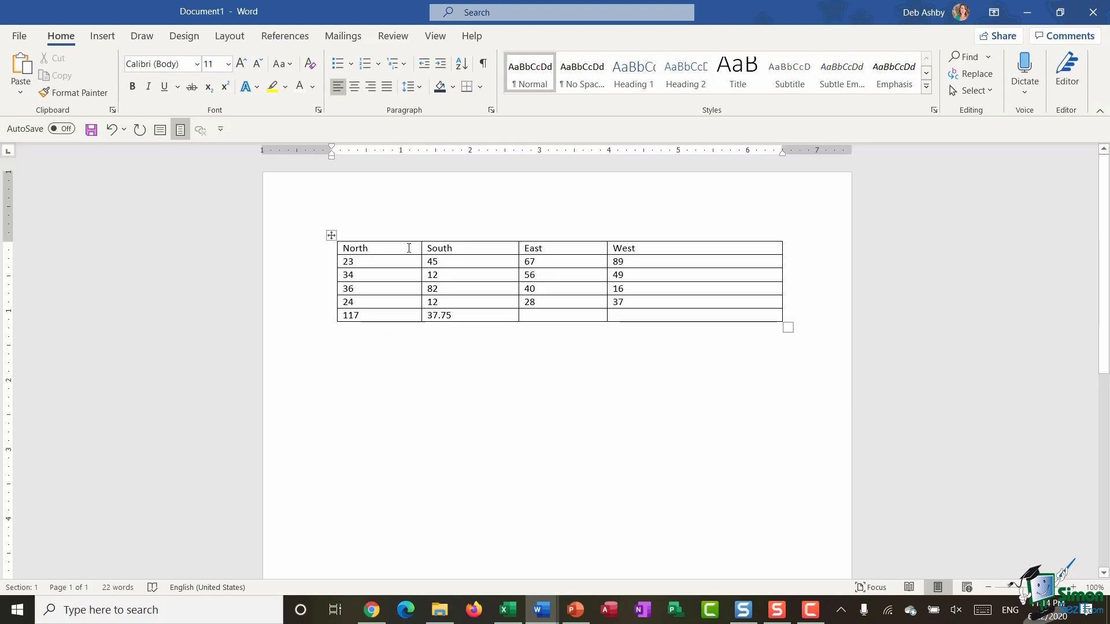
mouse_move(421, 248)
left_mouse_down()
mouse_move(439, 248)
mouse_move(426, 248)
left_mouse_up()
left_click_drag(607, 248, 643, 248)
left_click_drag(518, 251, 535, 251)
left_click(374, 249)
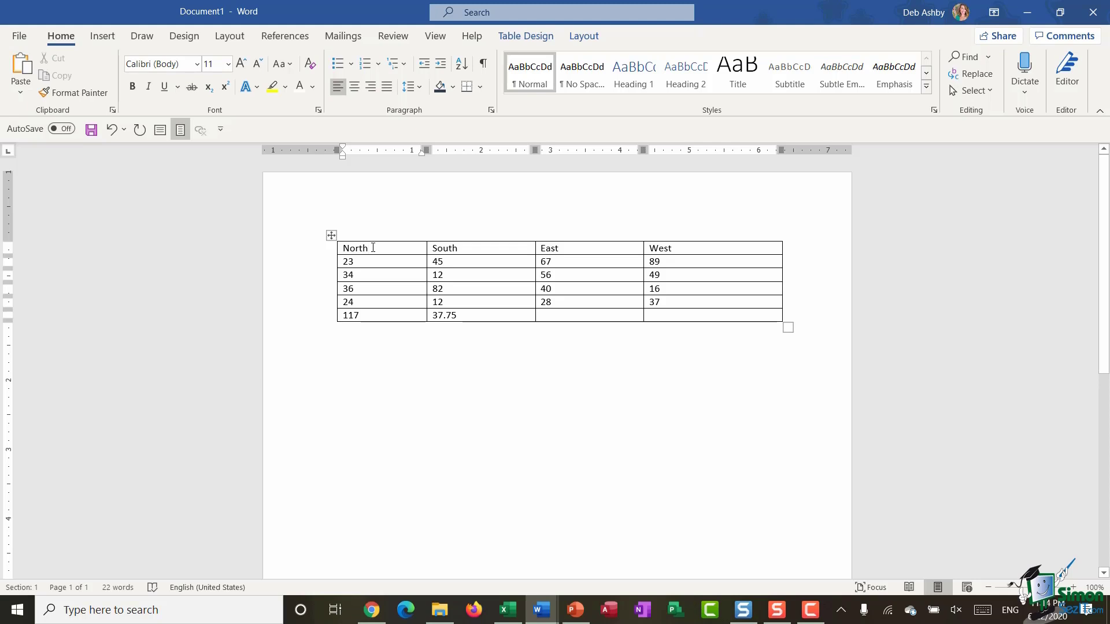
left_click(581, 37)
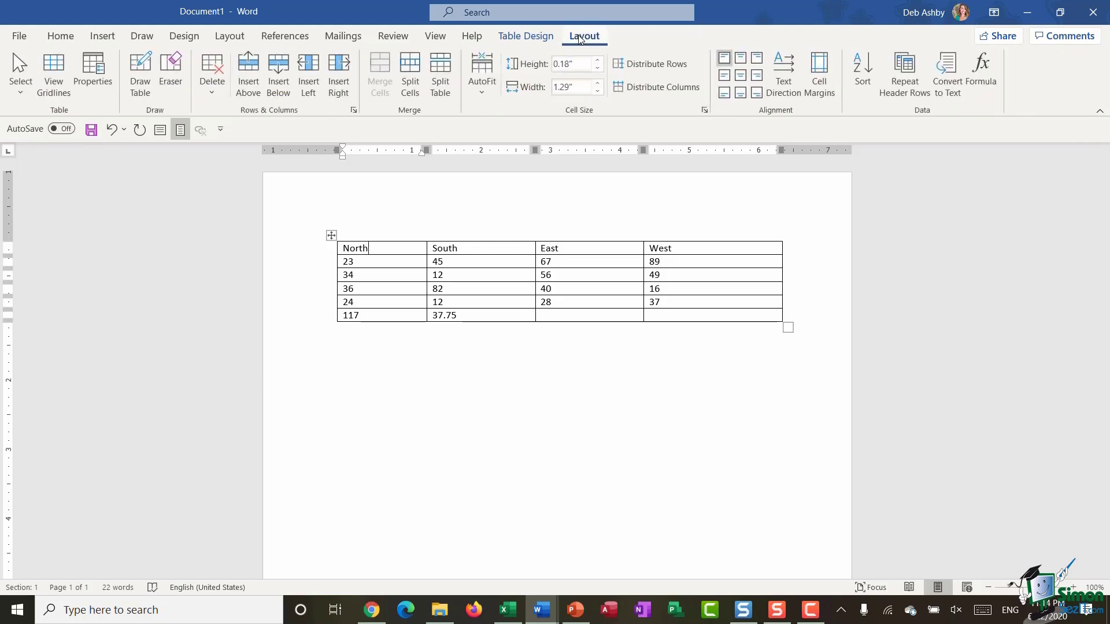
left_click(411, 80)
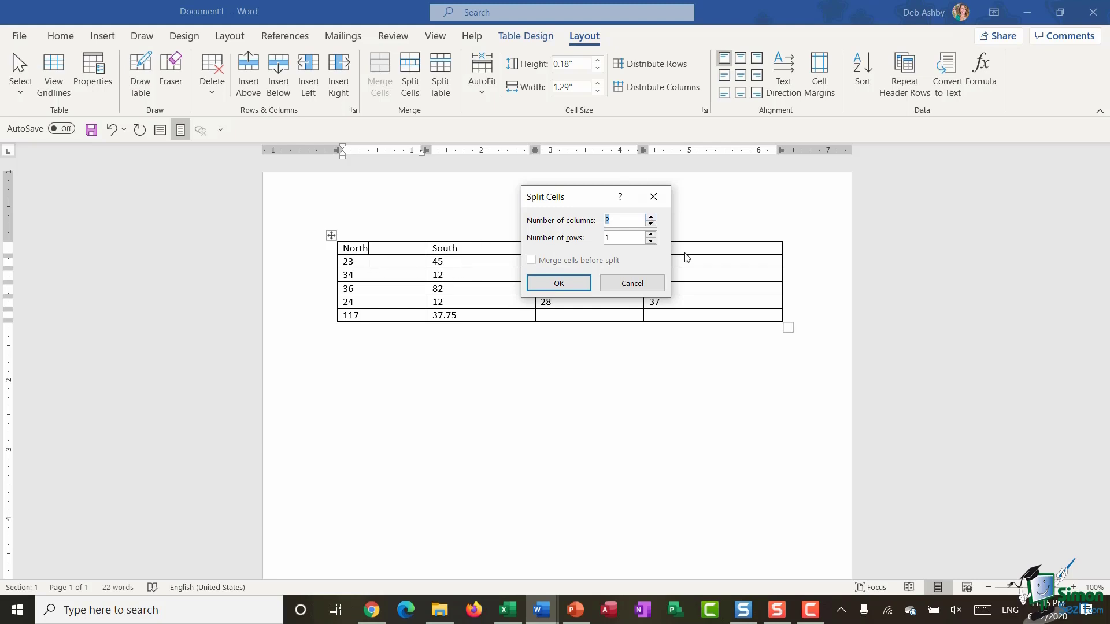
left_click(558, 283)
left_click(477, 397)
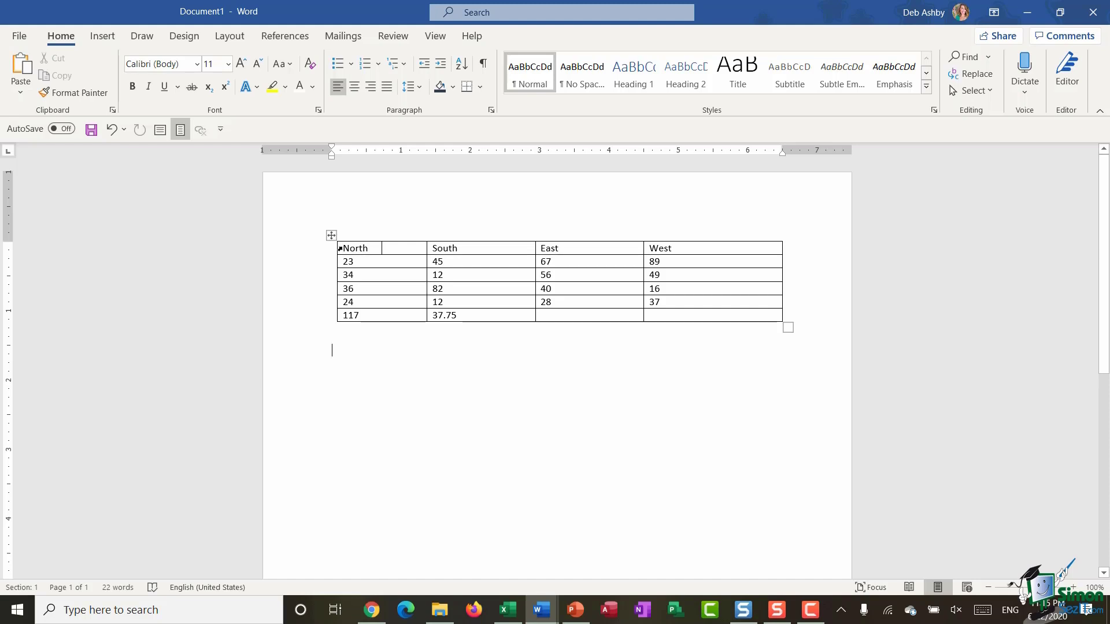
left_click_drag(340, 248, 416, 251)
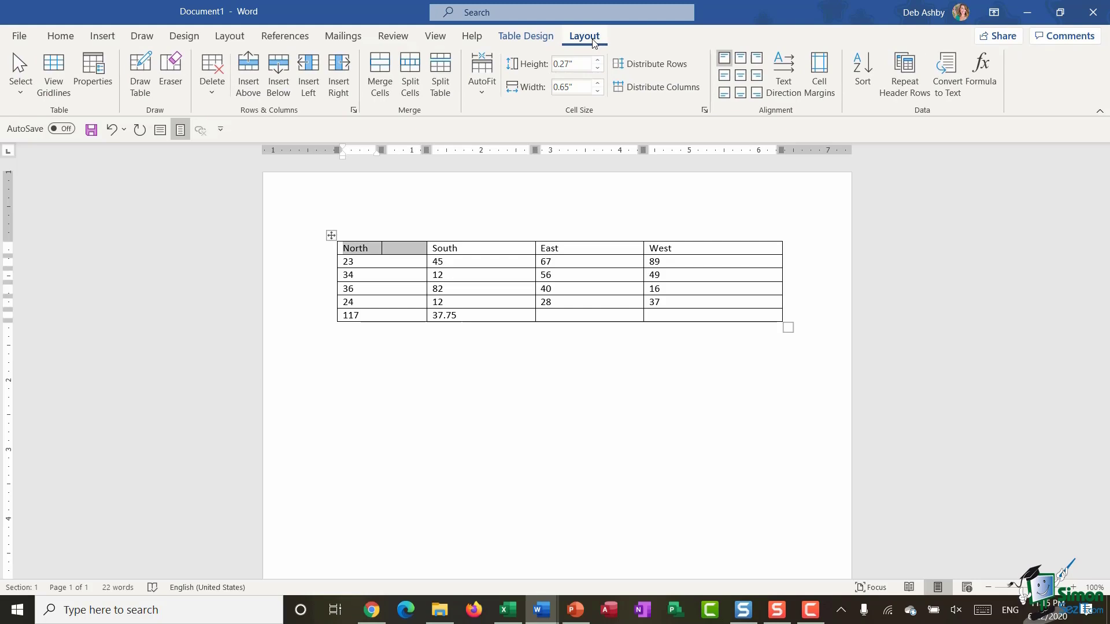
left_click(376, 87)
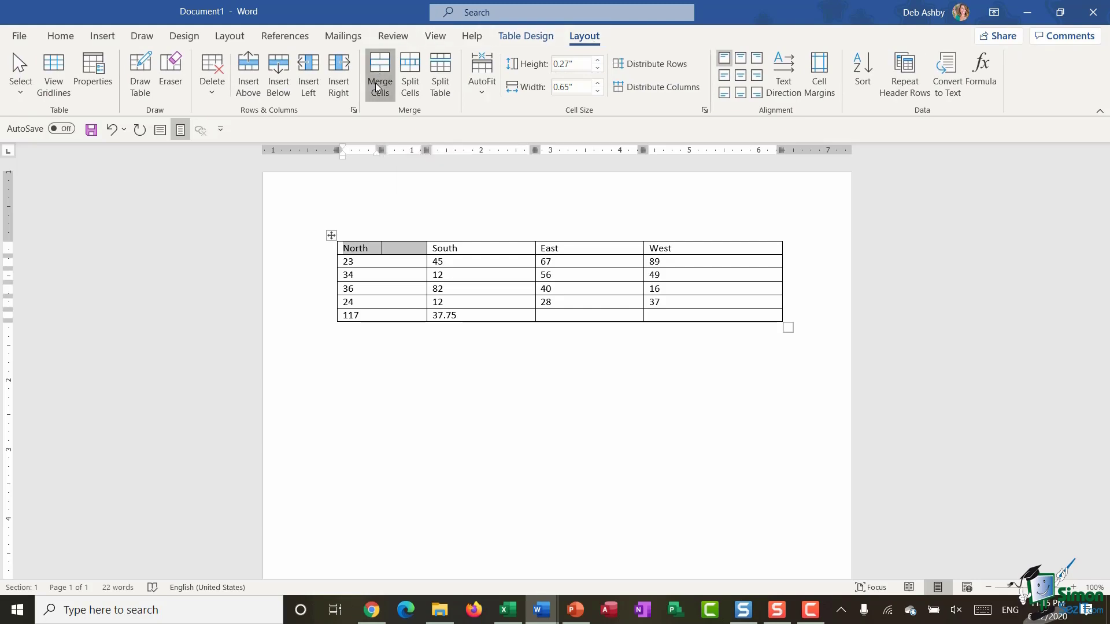
left_click(550, 429)
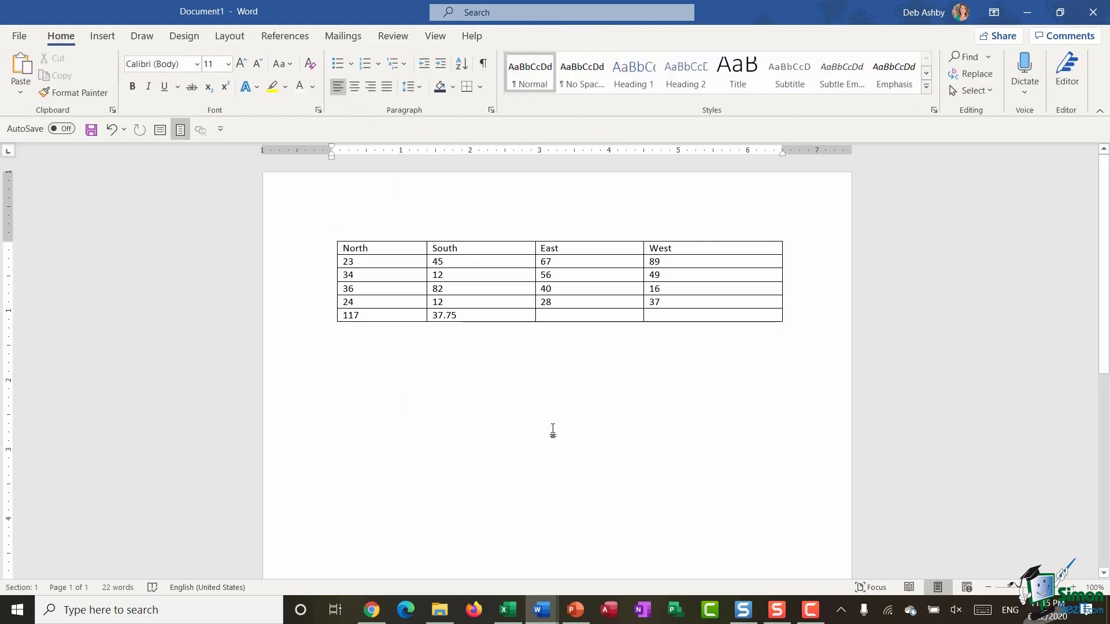